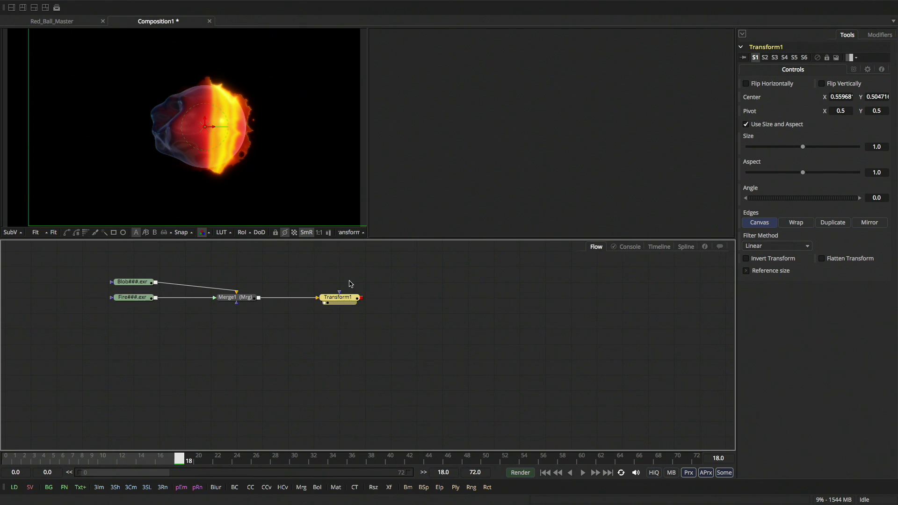
Add a Blur node after Transform1, view its result and raise the blur size
{"action": "key", "text": "ctrl+space"}
{"action": "type", "text": "xf"}
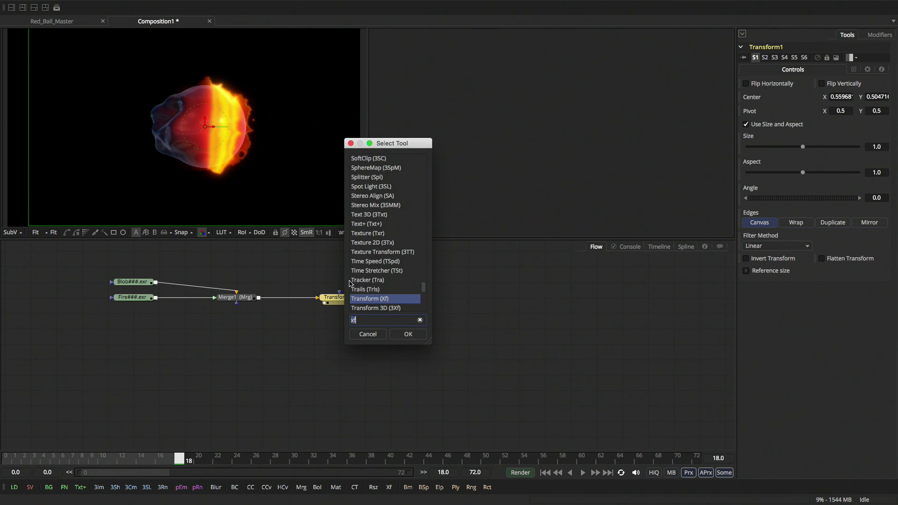
{"action": "type", "text": "blur"}
{"action": "key", "text": "Return"}
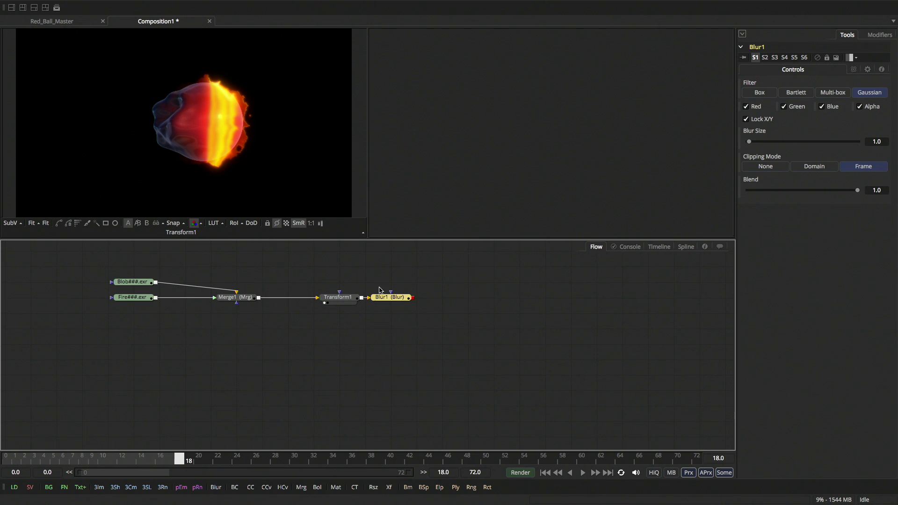
{"action": "key", "text": "1"}
{"action": "left_click_drag", "start_coordinate": [756, 143], "coordinate": [814, 144]}
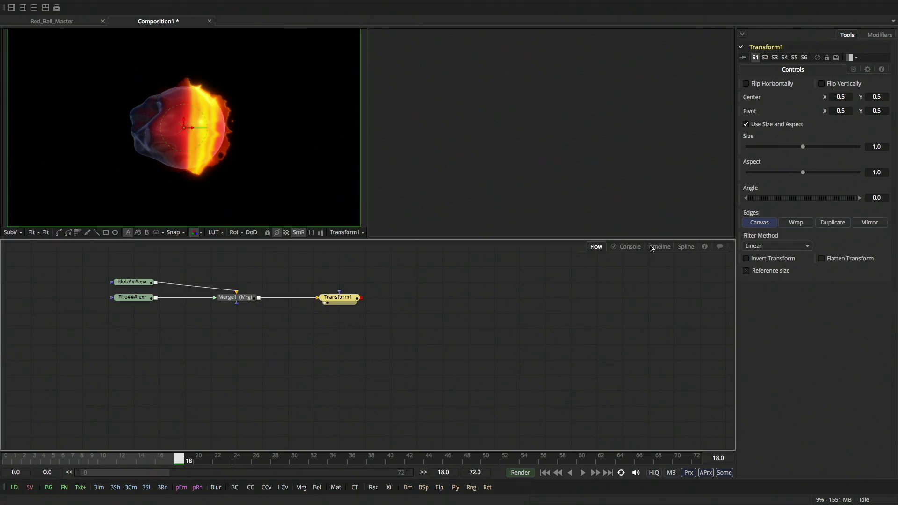
Show Transform1 in the timeline and keyframe its Center and Size at frame 10
{"action": "left_click", "coordinate": [657, 247]}
{"action": "left_click", "coordinate": [53, 272]}
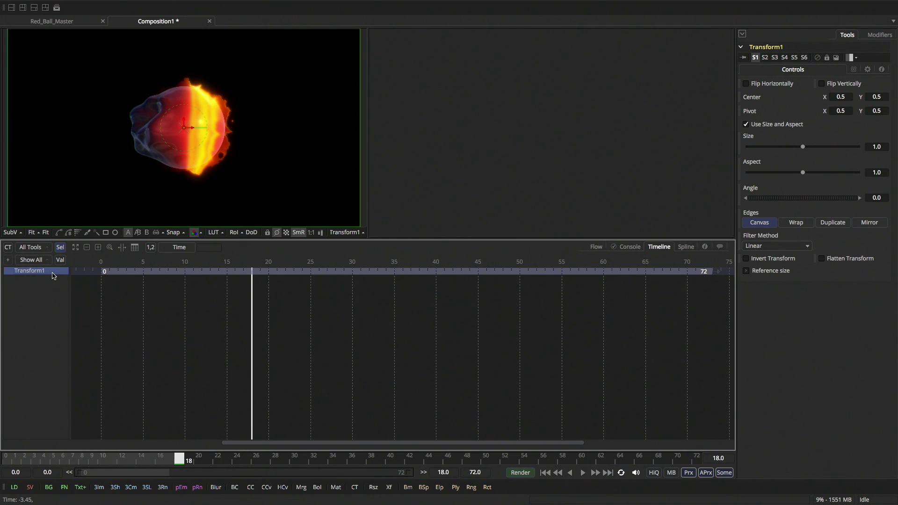
{"action": "left_click", "coordinate": [108, 456]}
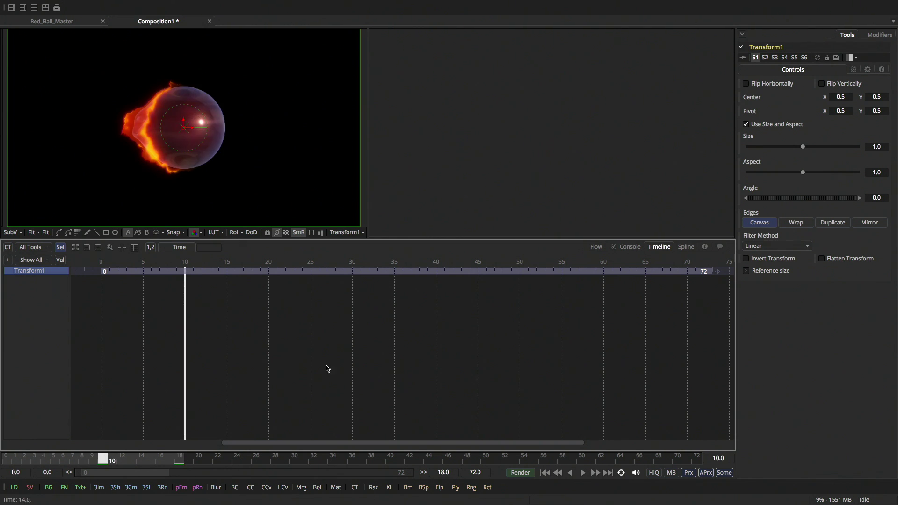
{"action": "left_click", "coordinate": [739, 98]}
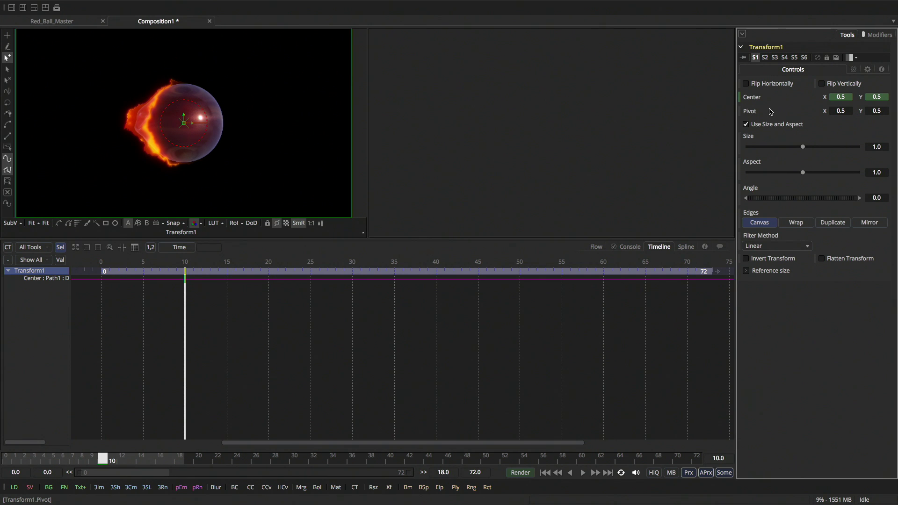
{"action": "key", "text": "Right"}
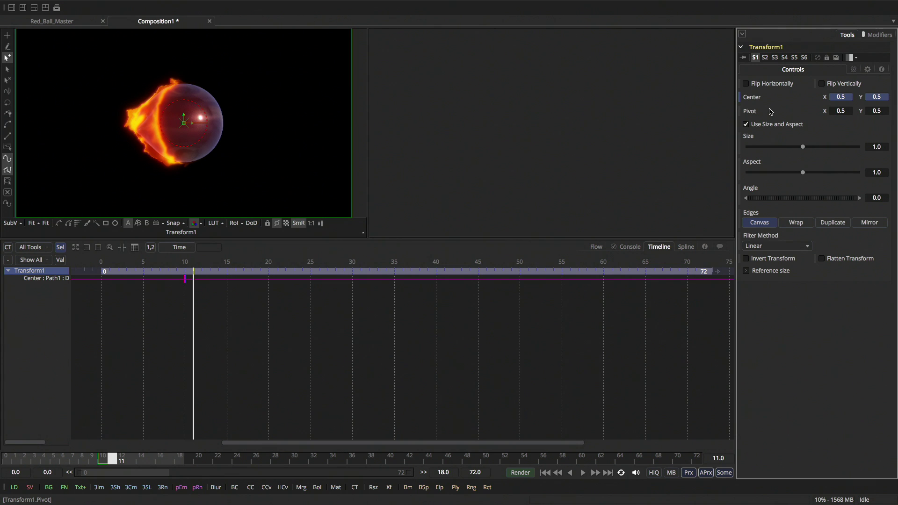
{"action": "key", "text": "Left"}
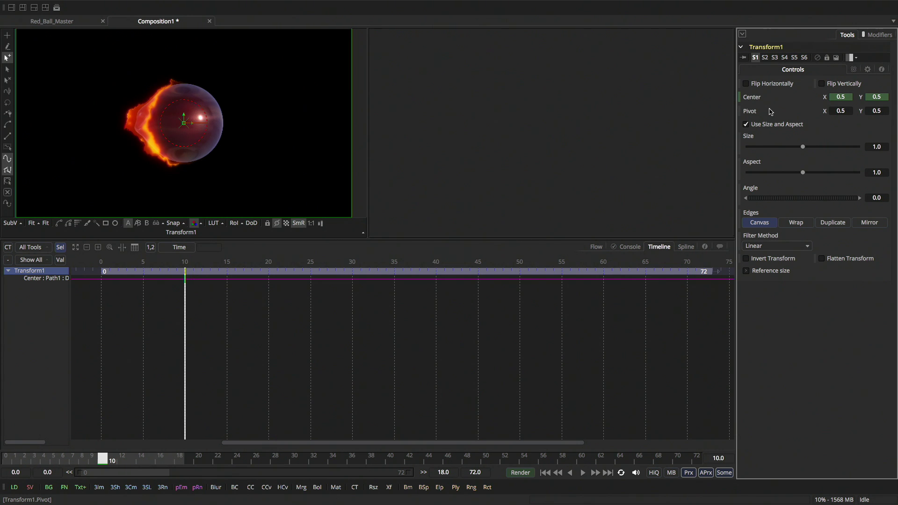
{"action": "left_click", "coordinate": [739, 144]}
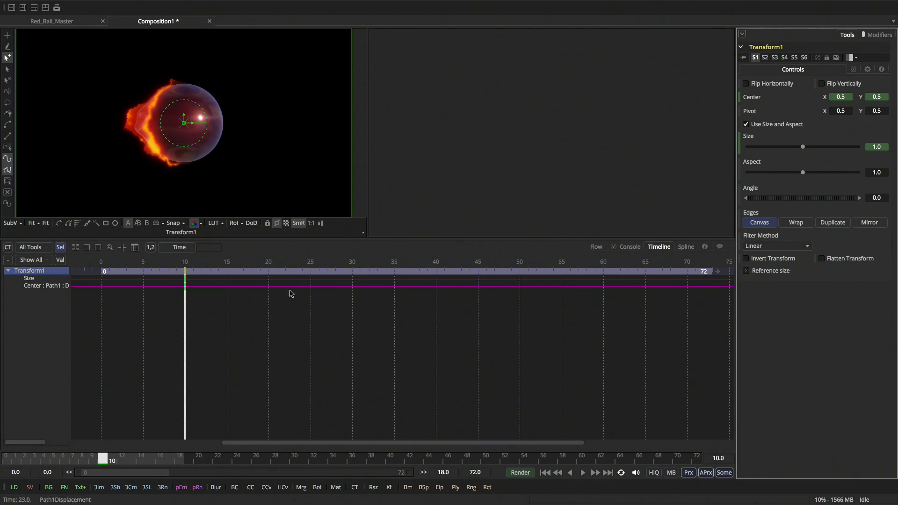
At frame 0, use a single viewer, move Transform1's center beyond the image's left edge to about X -0.093, and set Size to about 0.553
{"action": "key", "text": "ctrl+Left"}
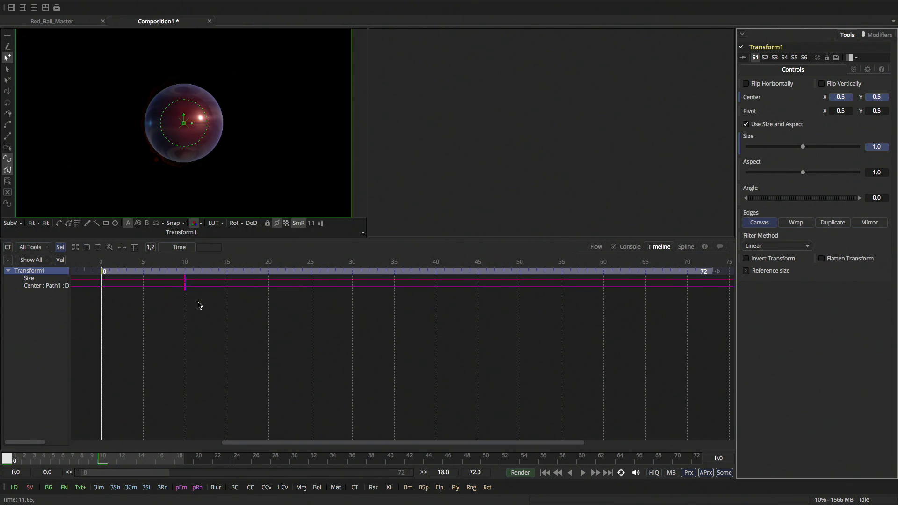
{"action": "left_click_drag", "start_coordinate": [179, 319], "coordinate": [210, 271]}
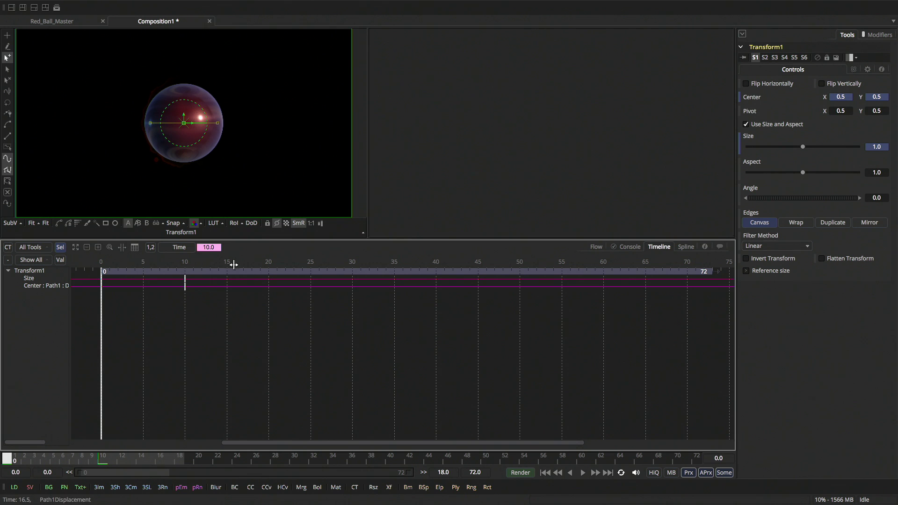
{"action": "left_click", "coordinate": [12, 8]}
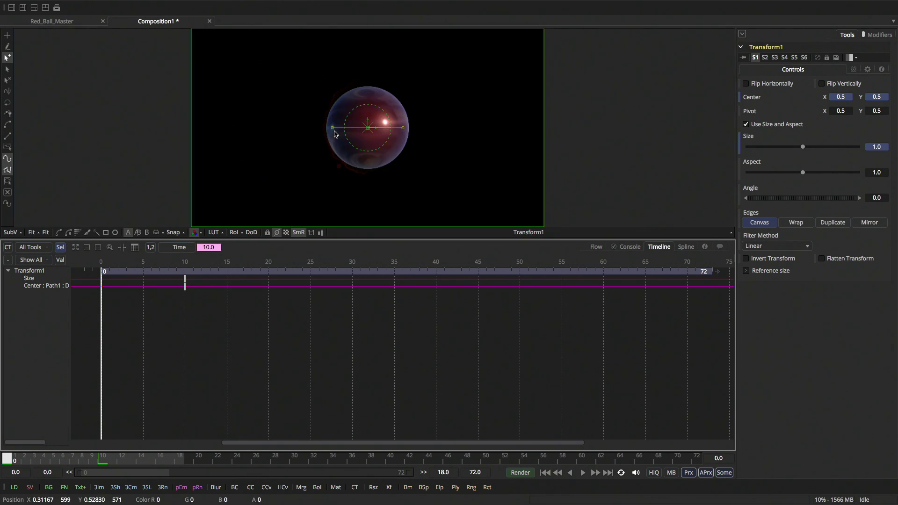
{"action": "left_click_drag", "start_coordinate": [367, 127], "coordinate": [177, 125]}
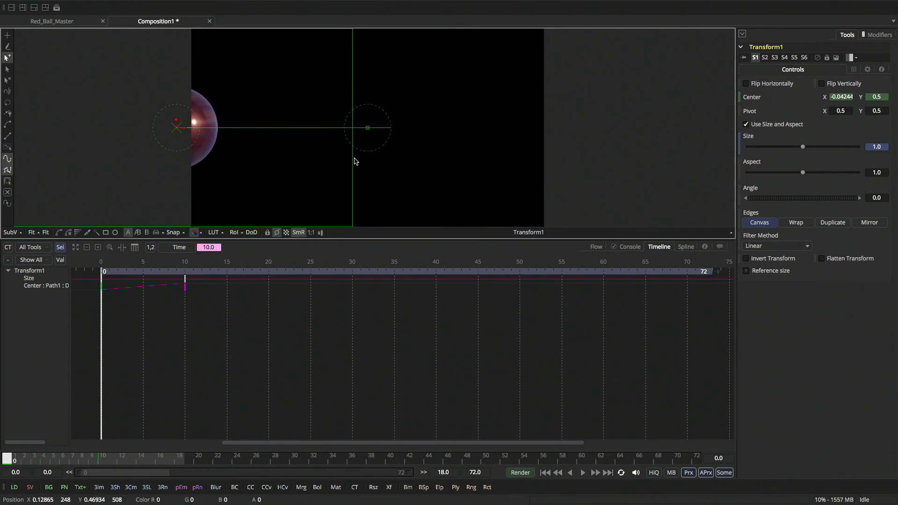
{"action": "left_click_drag", "start_coordinate": [804, 148], "coordinate": [778, 147]}
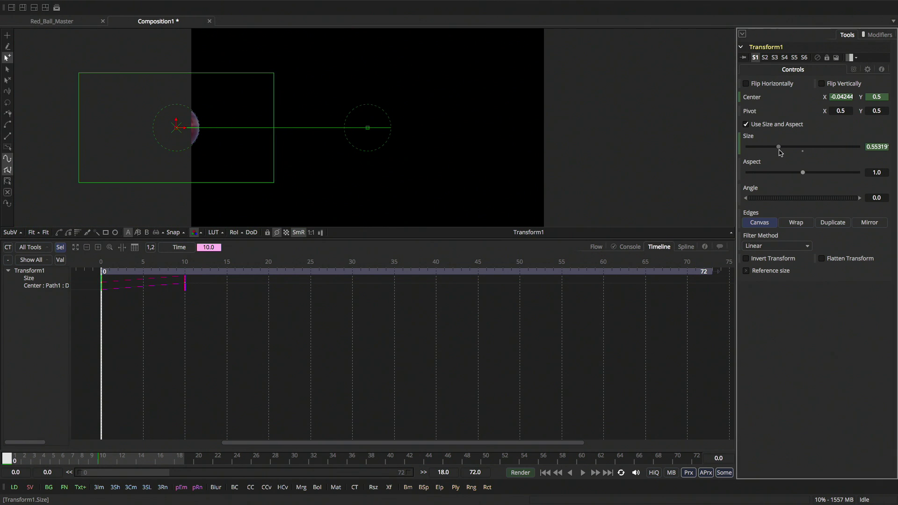
{"action": "left_click_drag", "start_coordinate": [187, 132], "coordinate": [169, 134]}
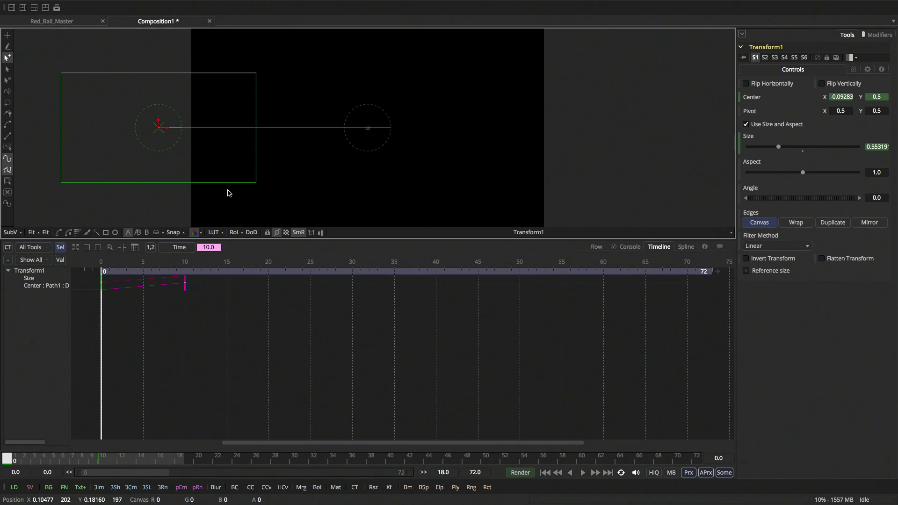
{"action": "key", "text": "space"}
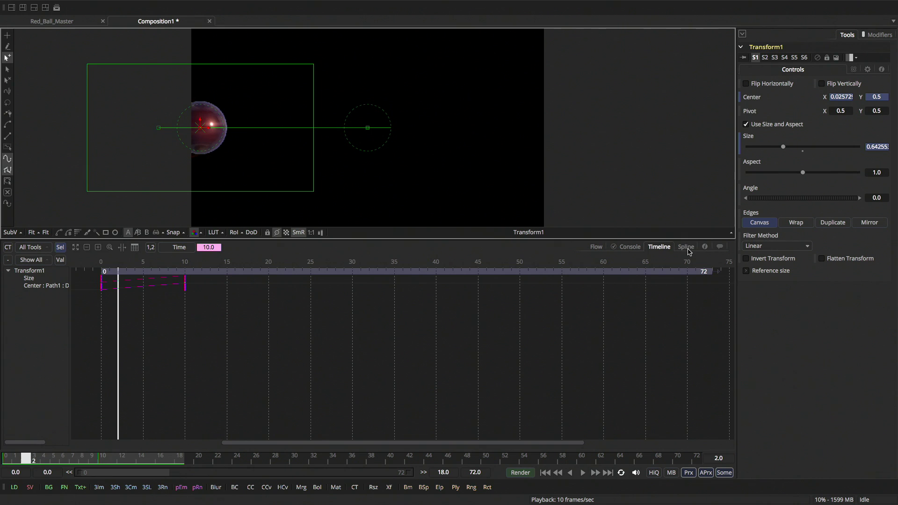
Display the Displacement curve of Transform1's Center path in the spline editor and fit it to the graph area
{"action": "left_click", "coordinate": [685, 247]}
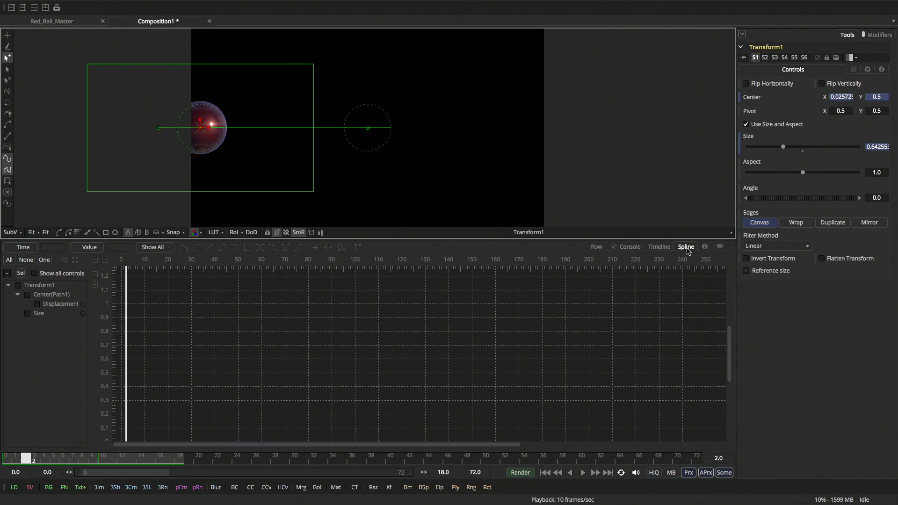
{"action": "left_click", "coordinate": [74, 305]}
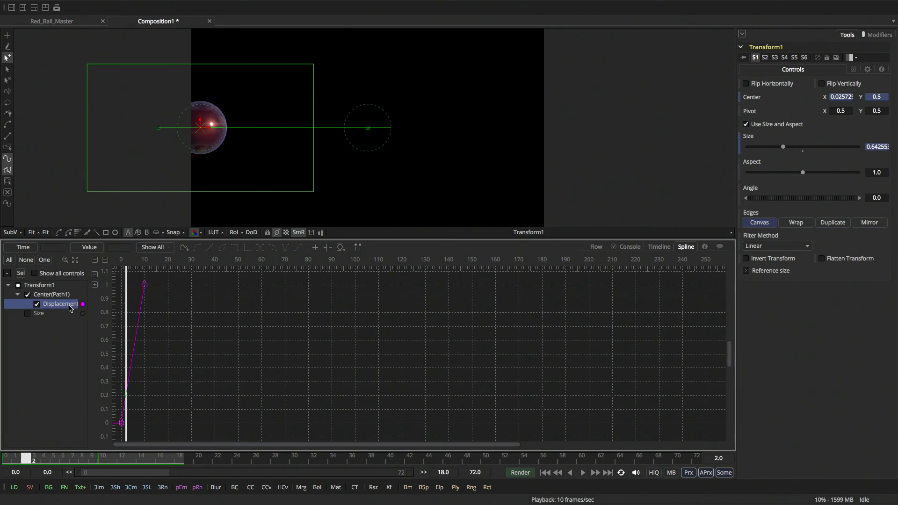
{"action": "left_click", "coordinate": [75, 260]}
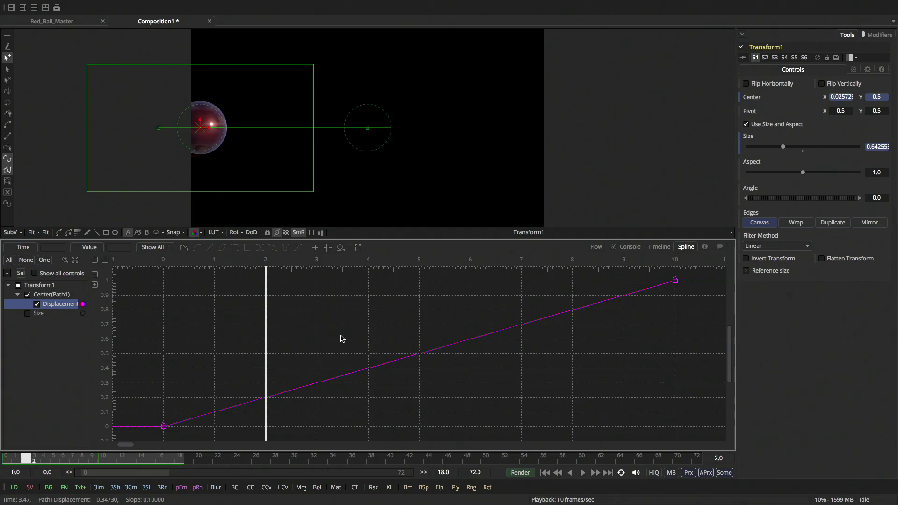
{"action": "key", "text": "F4"}
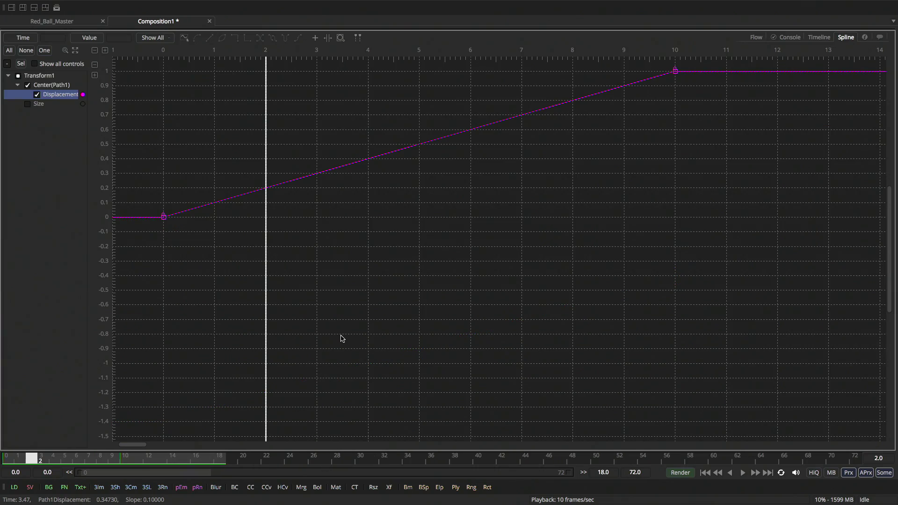
{"action": "key", "text": "F4"}
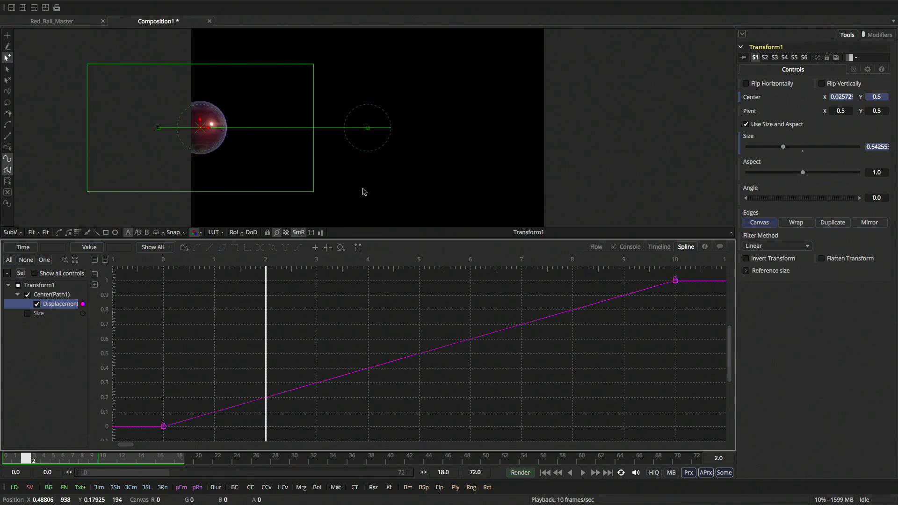
{"action": "key", "text": "F4"}
{"action": "key", "text": "F4"}
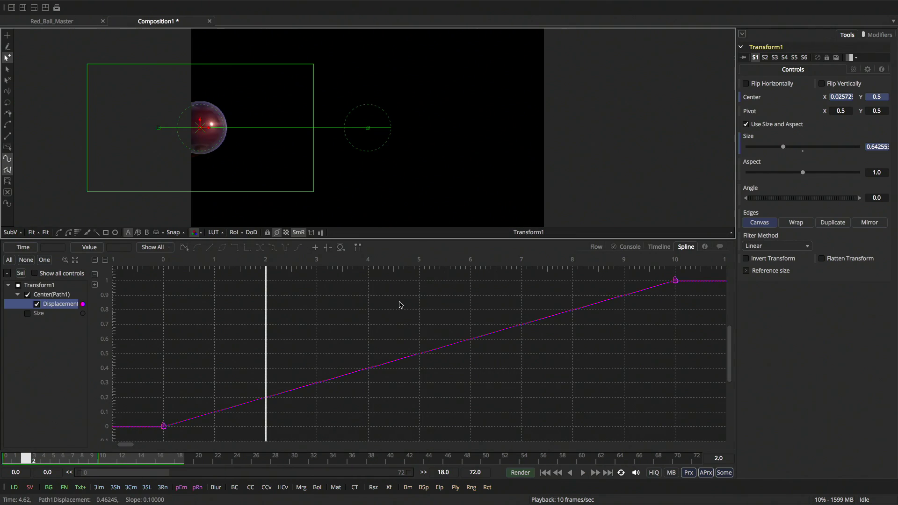
Smooth both Displacement keyframes and steepen the first keyframe's handle so the motion starts fast and eases out
{"action": "scroll", "coordinate": [408, 315], "scroll_direction": "down", "scroll_amount": 2}
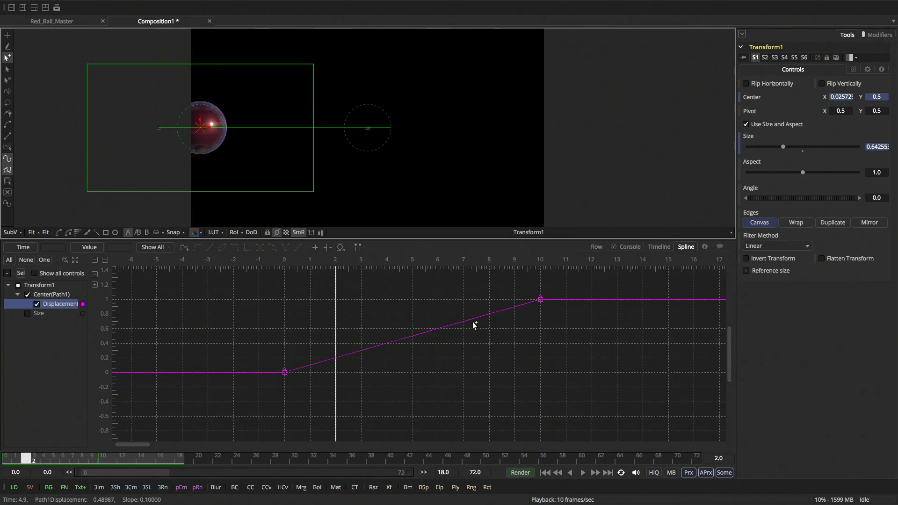
{"action": "left_click_drag", "start_coordinate": [558, 286], "coordinate": [261, 417]}
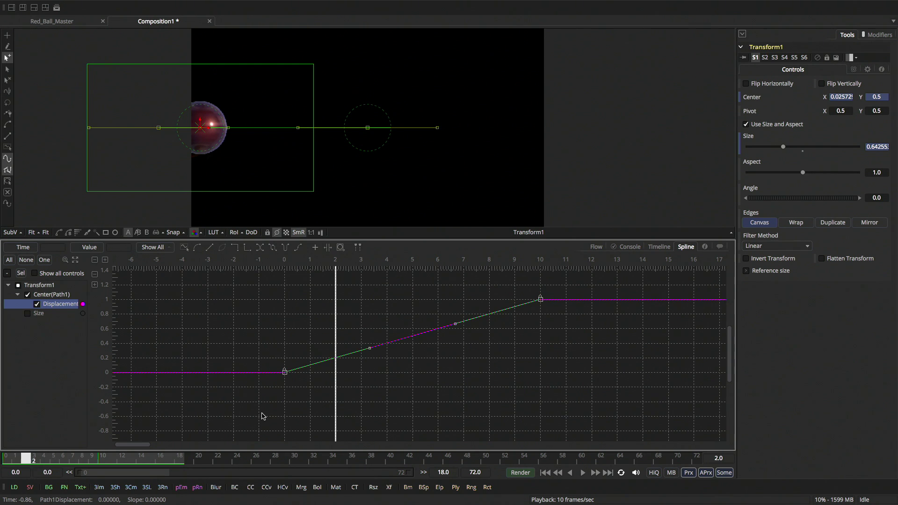
{"action": "key", "text": "s"}
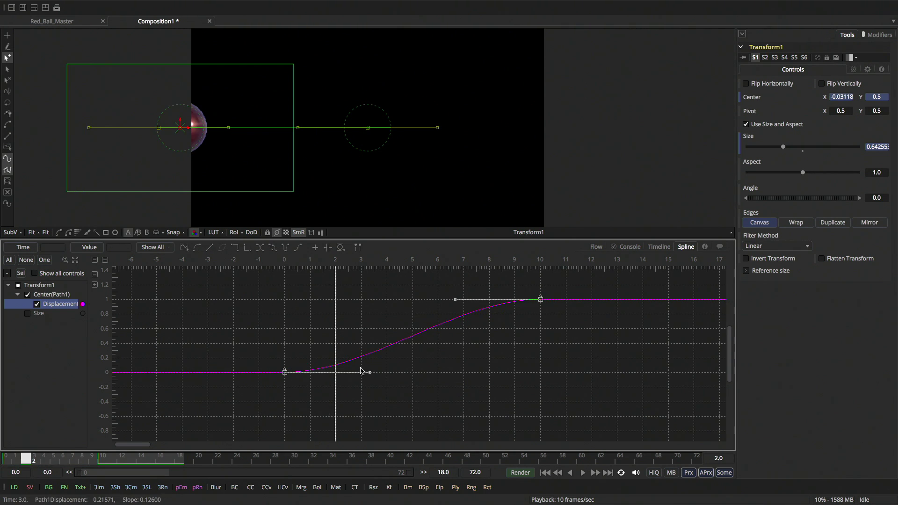
{"action": "left_click_drag", "start_coordinate": [370, 372], "coordinate": [332, 321]}
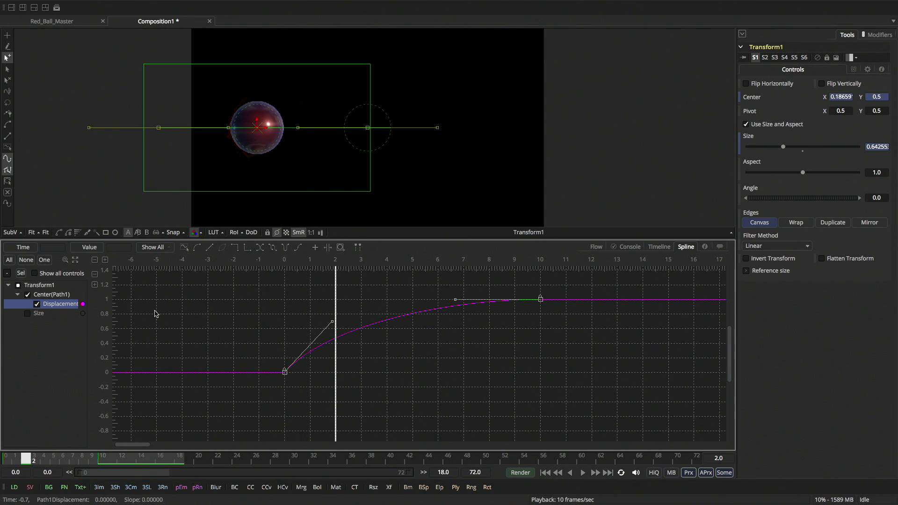
Show only Transform1's Size curve in an enlarged spline editor and smooth both of its keyframes
{"action": "left_click", "coordinate": [50, 312]}
{"action": "left_click", "coordinate": [75, 259]}
{"action": "key", "text": "F4"}
{"action": "scroll", "coordinate": [385, 223], "scroll_direction": "down", "scroll_amount": 3}
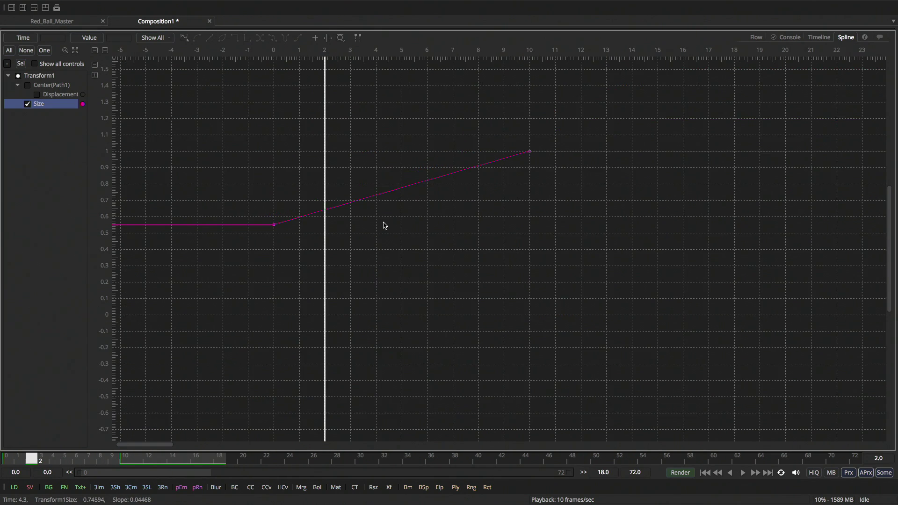
{"action": "left_click_drag", "start_coordinate": [261, 115], "coordinate": [587, 335]}
{"action": "key", "text": "s"}
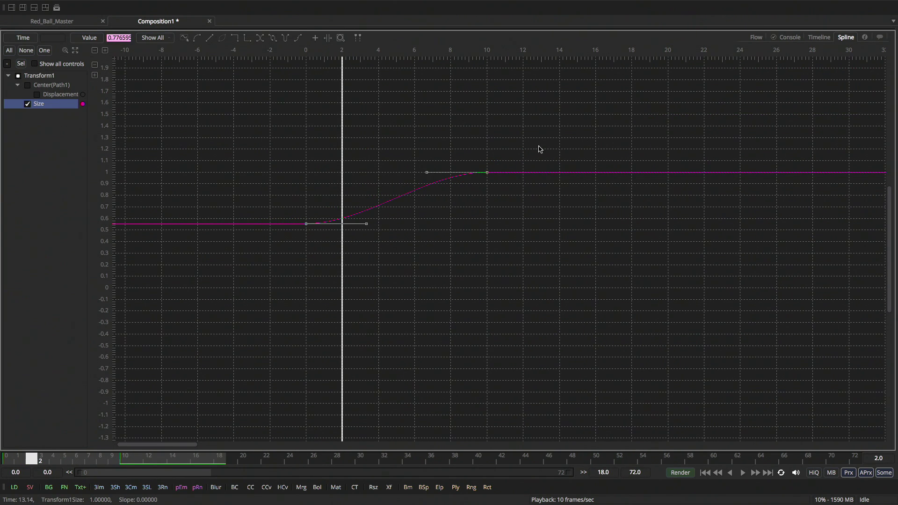
Add an overshoot keyframe of 1.108 to the Size curve at frame 10 and move the final keyframe to frame 13
{"action": "left_click_drag", "start_coordinate": [448, 178], "coordinate": [447, 161]}
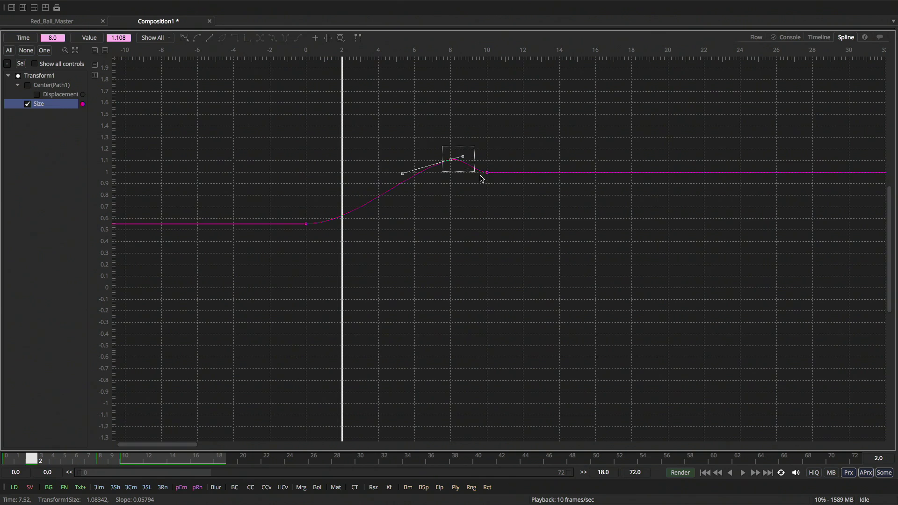
{"action": "left_click_drag", "start_coordinate": [494, 183], "coordinate": [516, 181]}
{"action": "key", "text": "Right"}
{"action": "key", "text": "Right"}
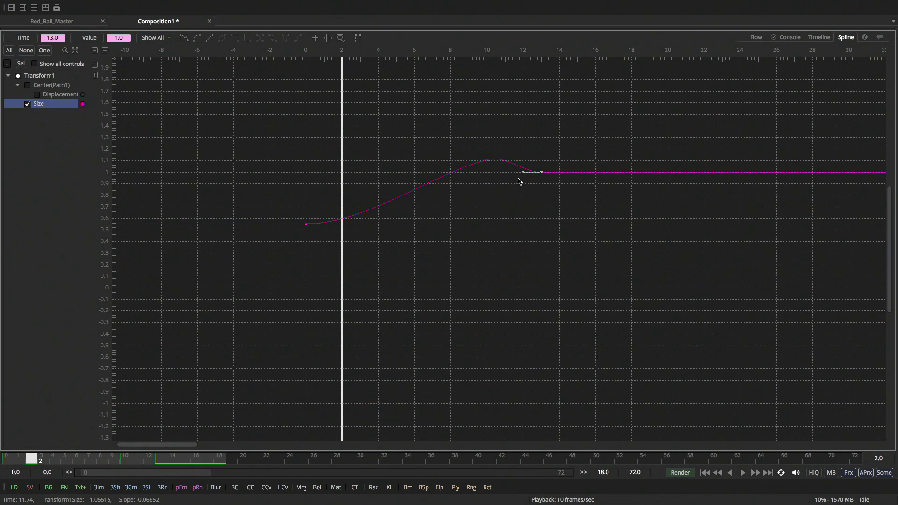
Restore the spline editor to normal size and play back the ball animation to check its motion
{"action": "key", "text": "F4"}
{"action": "key", "text": "space"}
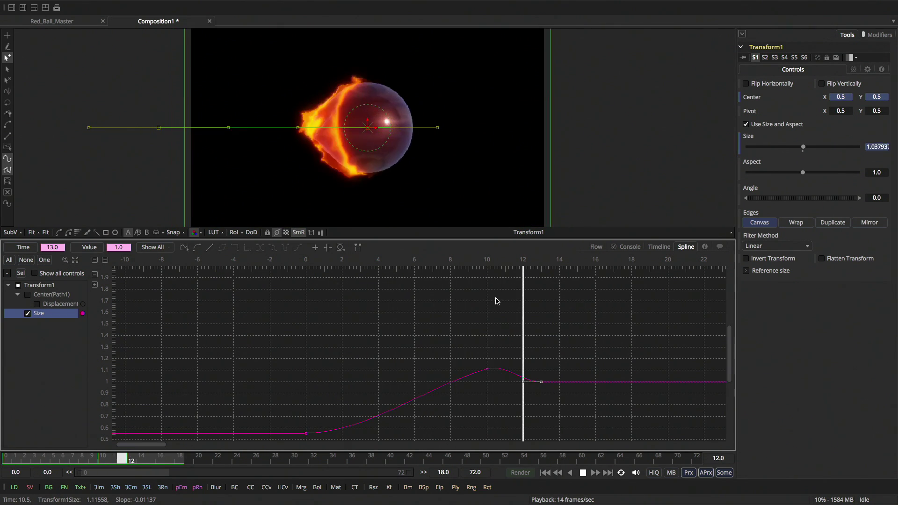
{"action": "key", "text": "space"}
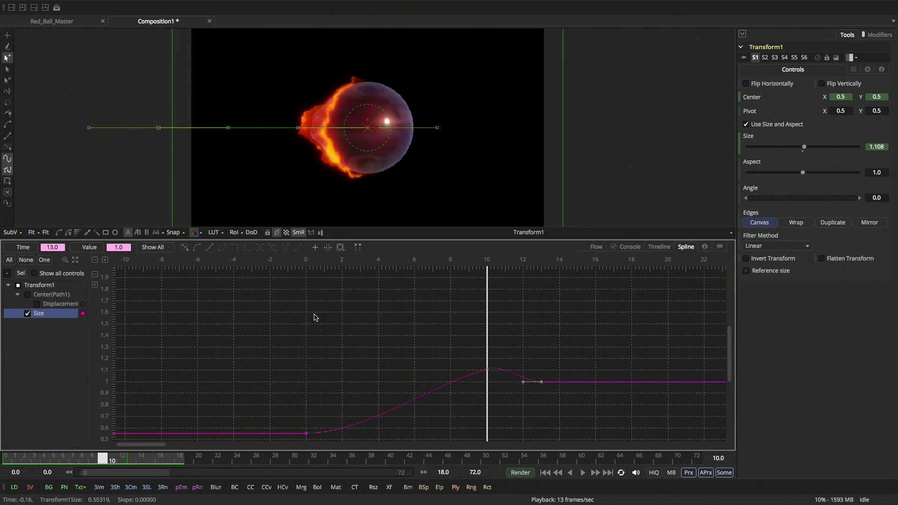
Return to the node flow, switch to the NG-NODES composition and display the SOLID node's controls
{"action": "left_click", "coordinate": [596, 247]}
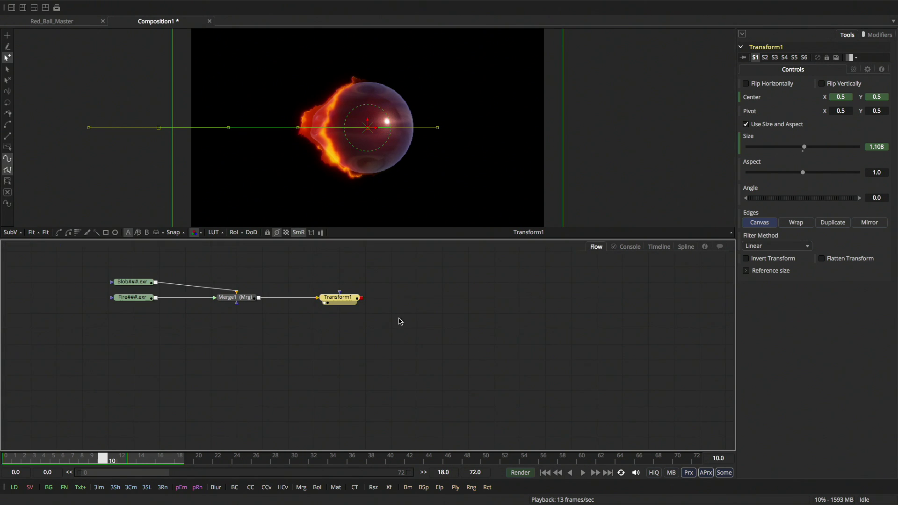
{"action": "left_click", "coordinate": [330, 332]}
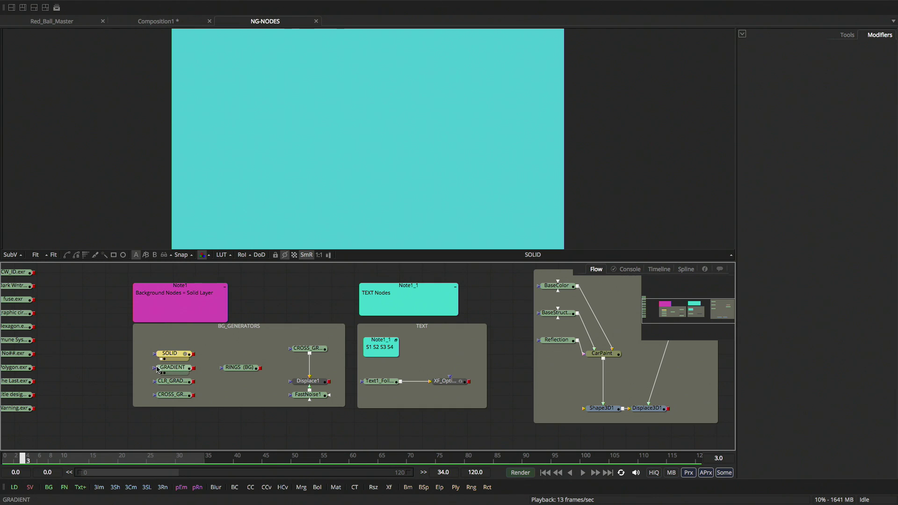
{"action": "left_click", "coordinate": [844, 36]}
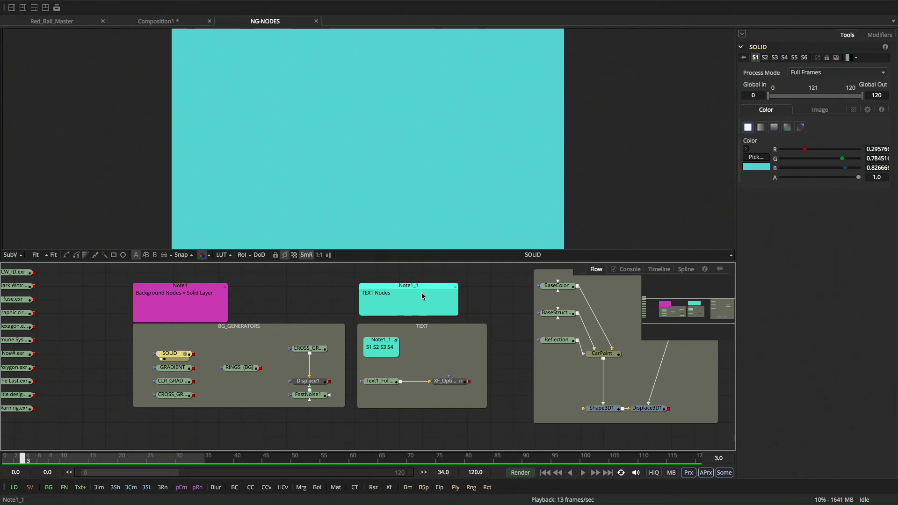
View the GRADIENT, CLR_GRADIENT and CROSS_GRADIENT background nodes one after another along with their colour controls
{"action": "left_click", "coordinate": [181, 372]}
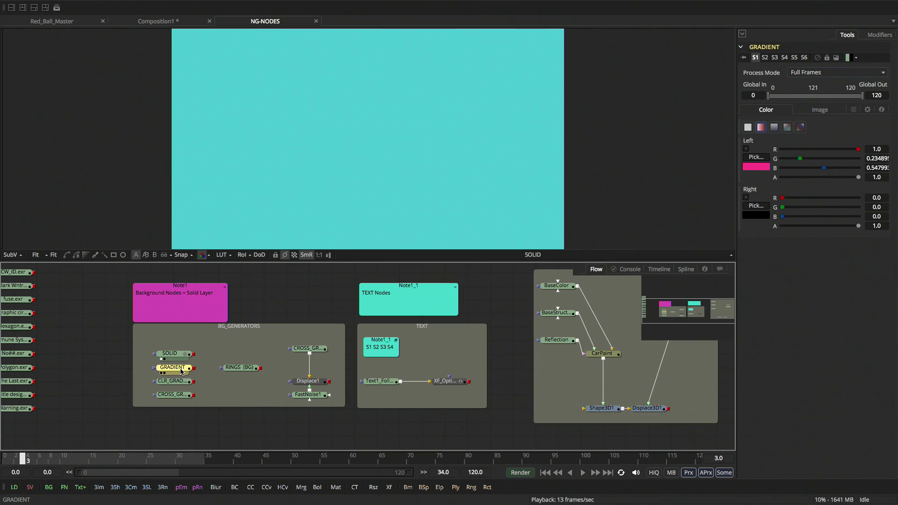
{"action": "key", "text": "1"}
{"action": "left_click", "coordinate": [174, 382]}
{"action": "key", "text": "1"}
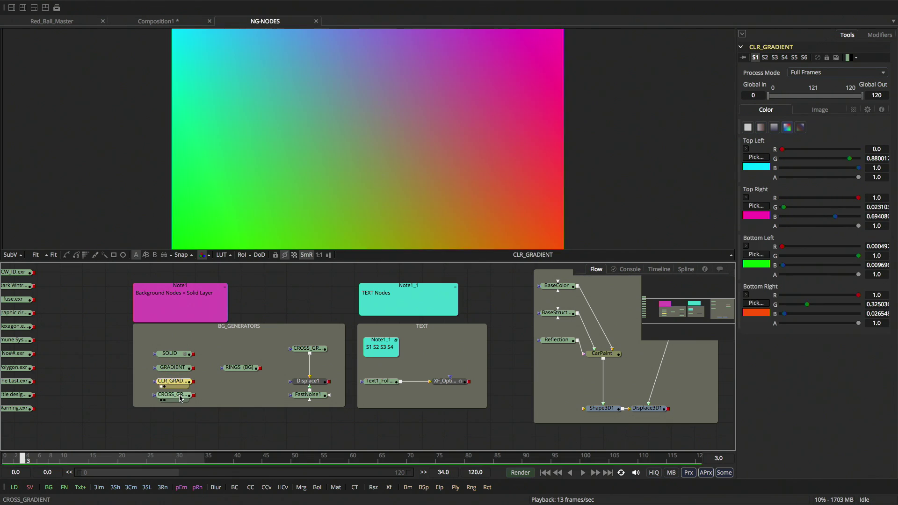
{"action": "left_click", "coordinate": [180, 397]}
{"action": "key", "text": "1"}
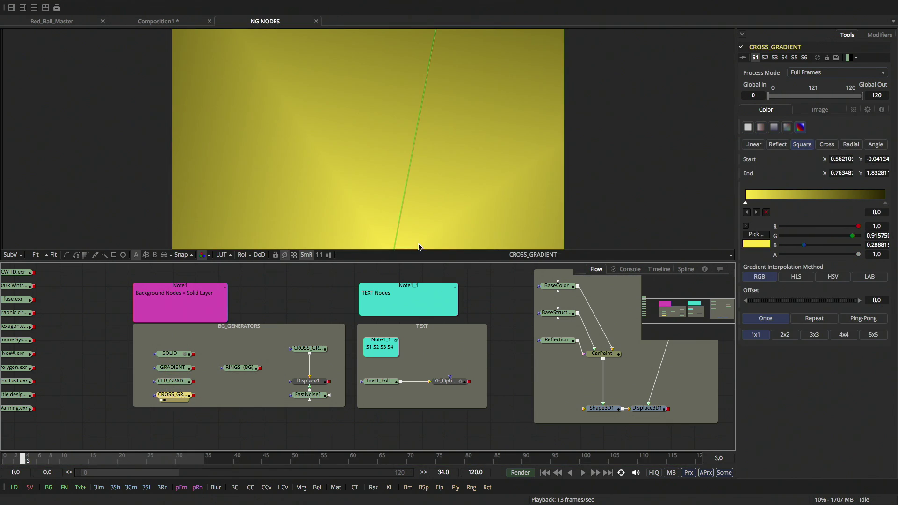
Change CROSS_GRADIENT to the Radial type and move its start point to about X 0.207, Y 0.586
{"action": "scroll", "coordinate": [428, 123], "scroll_direction": "down", "scroll_amount": 4}
{"action": "left_click_drag", "start_coordinate": [409, 187], "coordinate": [397, 136]}
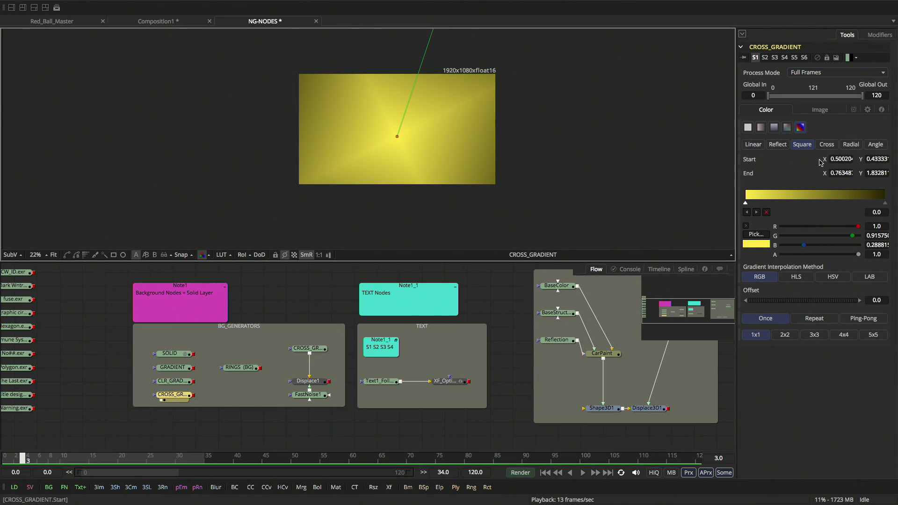
{"action": "left_click", "coordinate": [826, 144]}
{"action": "left_click", "coordinate": [848, 145]}
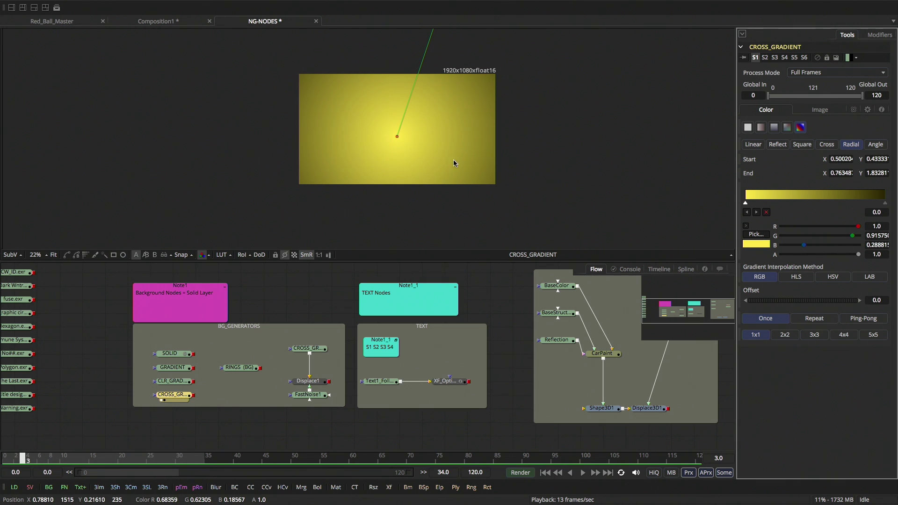
{"action": "left_click_drag", "start_coordinate": [397, 136], "coordinate": [340, 119]}
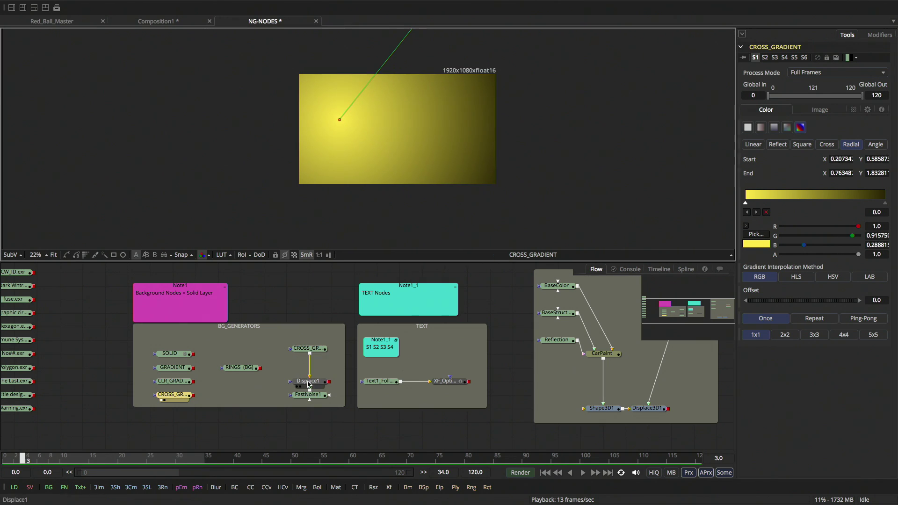
View the RINGS node, play back its animation and display its gradient controls
{"action": "left_click_drag", "start_coordinate": [241, 368], "coordinate": [445, 152]}
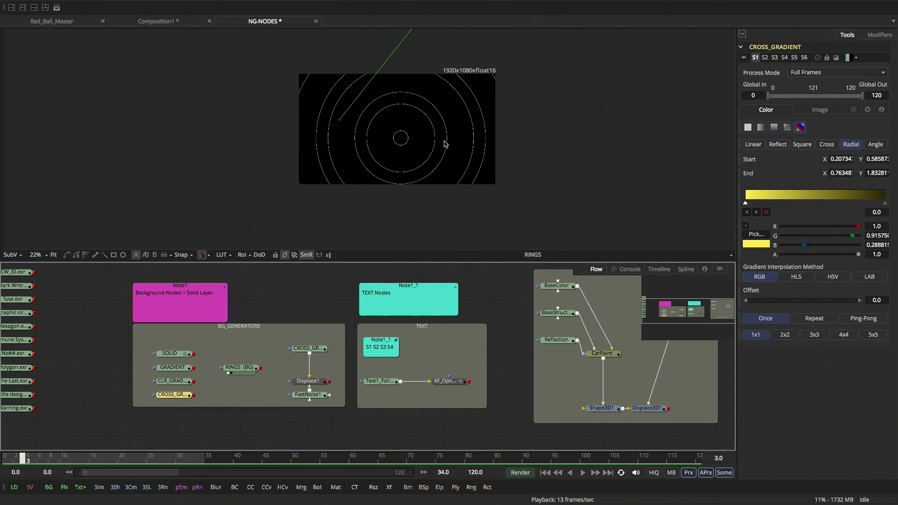
{"action": "key", "text": "space"}
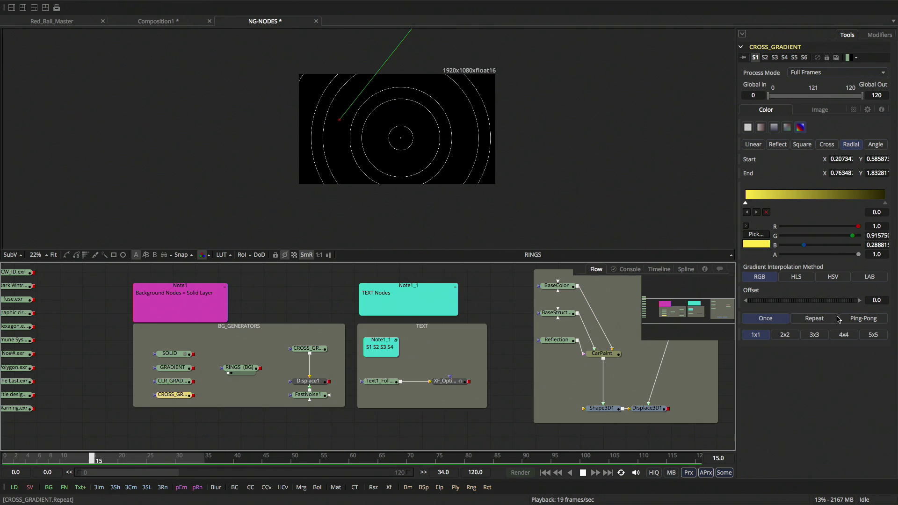
{"action": "left_click", "coordinate": [251, 370]}
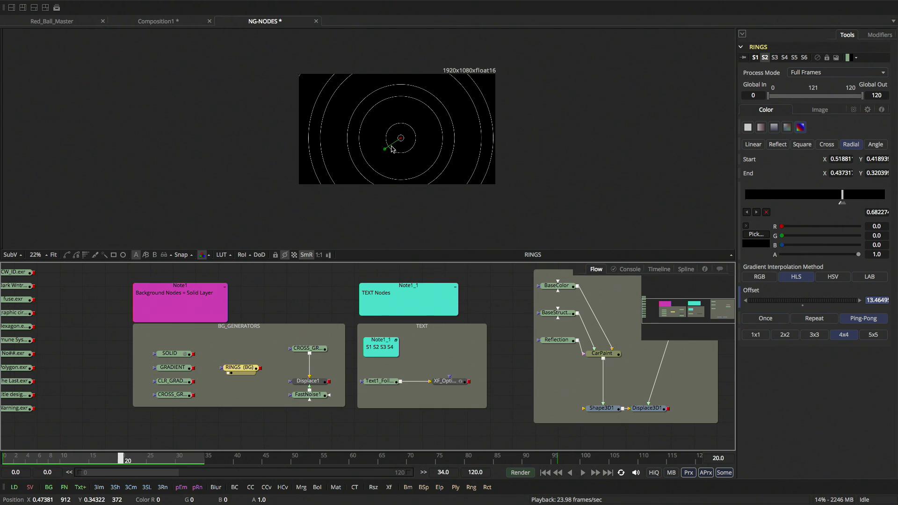
Stretch the RINGS gradient's end point to about X 0.0135, Y 0.308, set its type to Cross and move the black colour stop to about 0.87
{"action": "left_click_drag", "start_coordinate": [387, 149], "coordinate": [301, 150]}
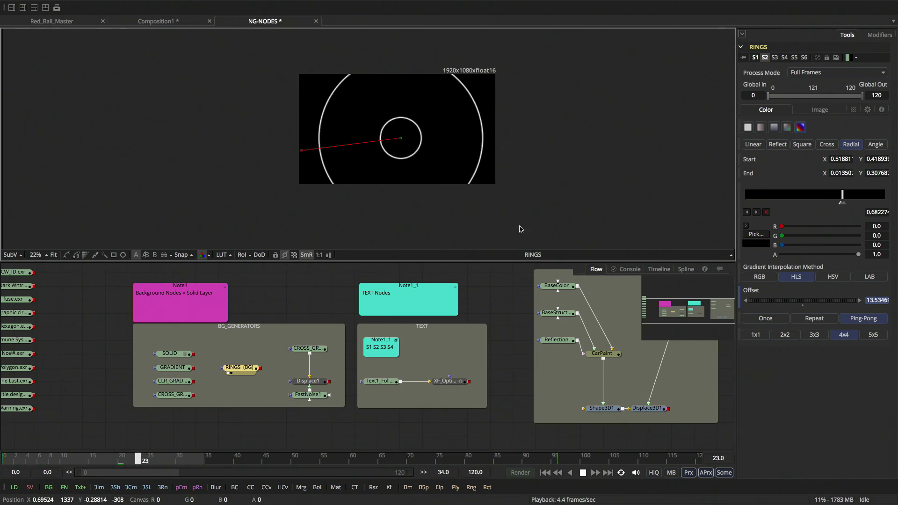
{"action": "left_click", "coordinate": [827, 145]}
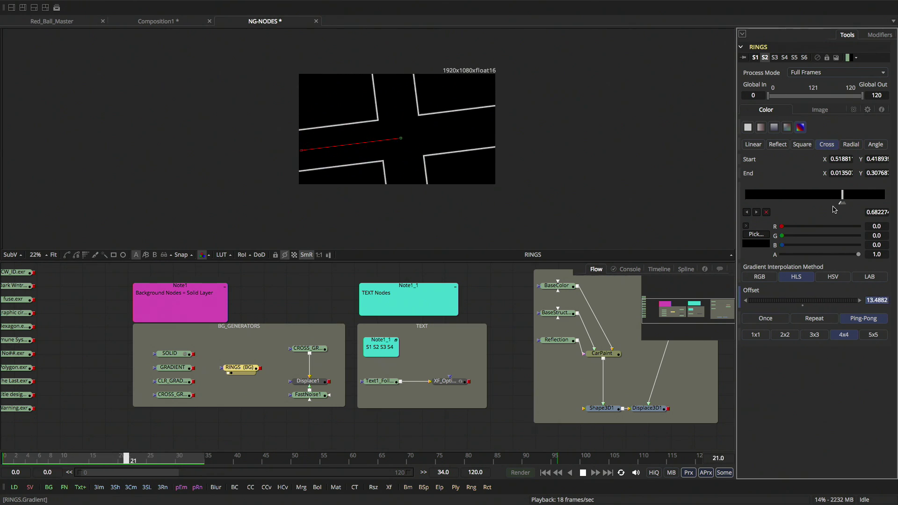
{"action": "left_click_drag", "start_coordinate": [844, 205], "coordinate": [863, 204]}
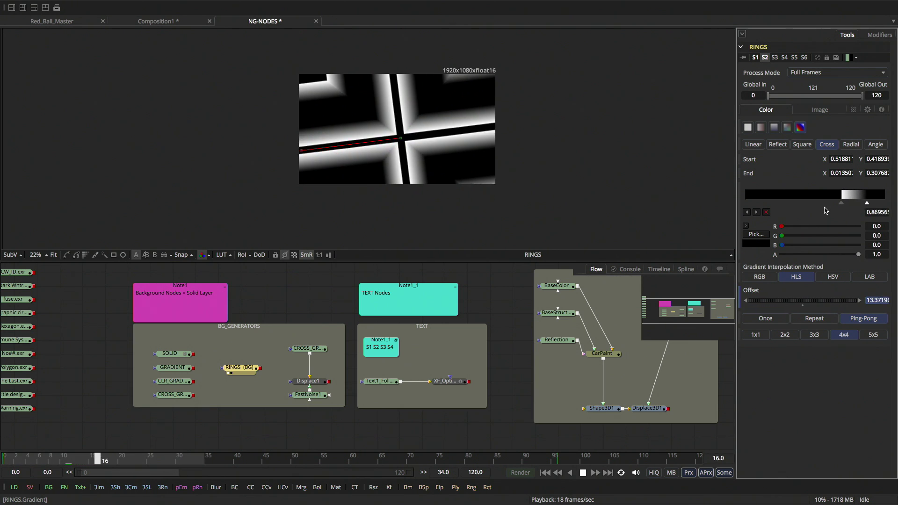
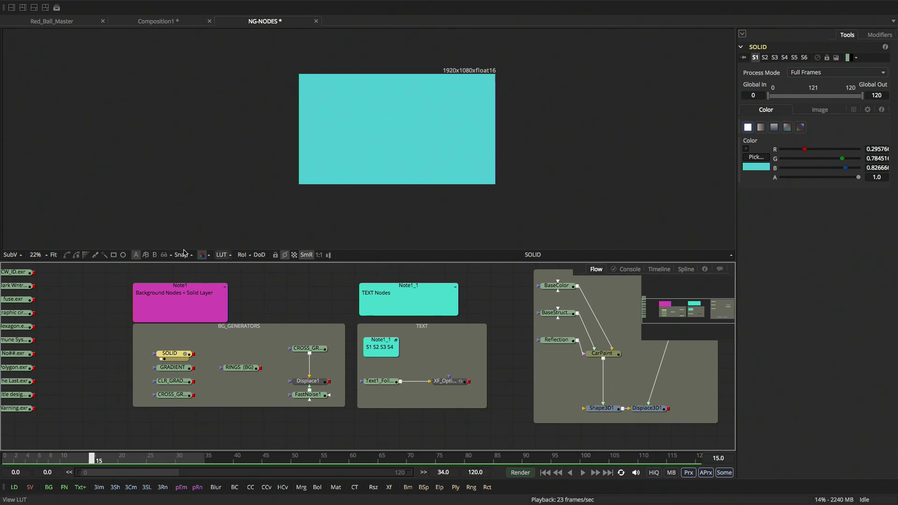
Add a polygon mask to the SOLID node and draw a closed, irregular nine-point shape inside the frame
{"action": "left_click", "coordinate": [66, 254]}
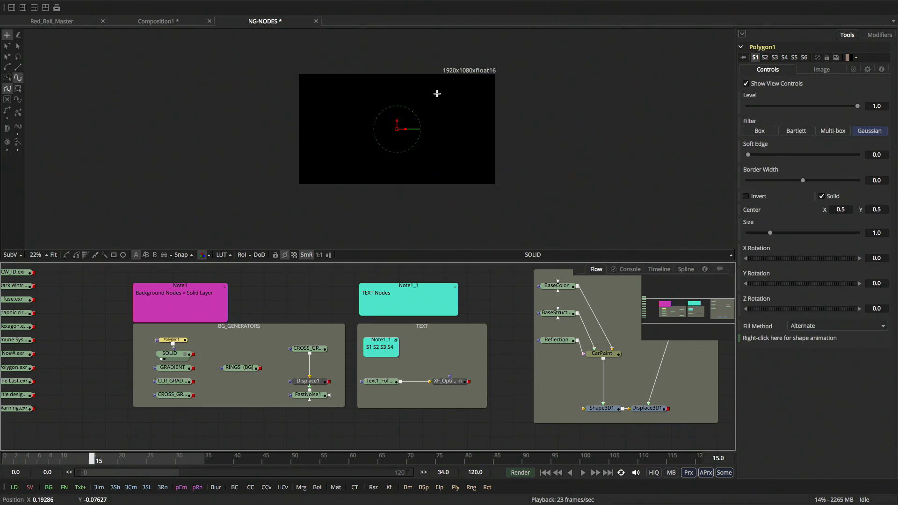
{"action": "left_click", "coordinate": [341, 98]}
{"action": "left_click", "coordinate": [441, 89]}
{"action": "left_click", "coordinate": [444, 118]}
{"action": "left_click", "coordinate": [445, 131]}
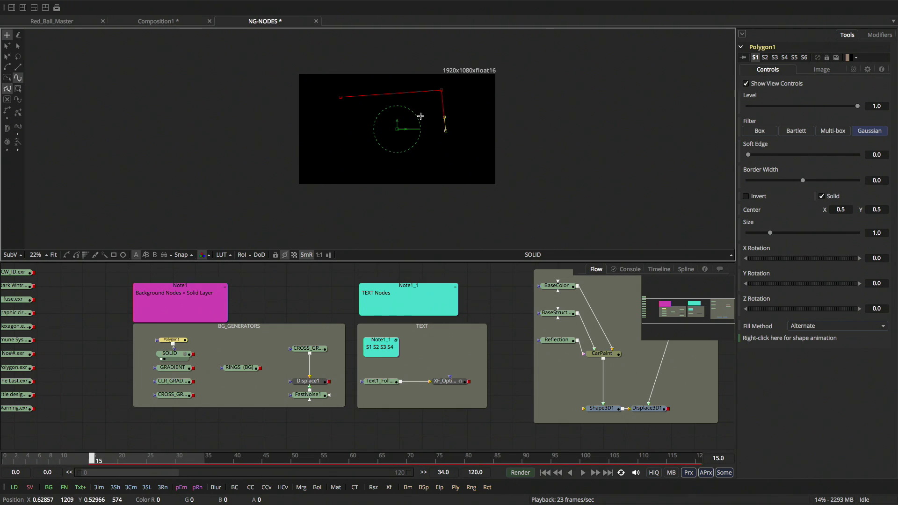
{"action": "left_click", "coordinate": [427, 144]}
{"action": "left_click", "coordinate": [354, 150]}
{"action": "left_click", "coordinate": [396, 110]}
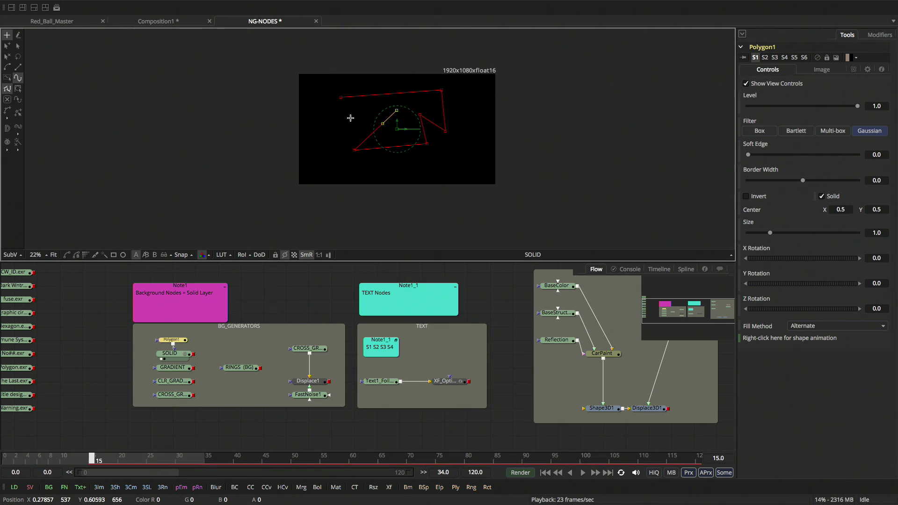
{"action": "left_click", "coordinate": [326, 136]}
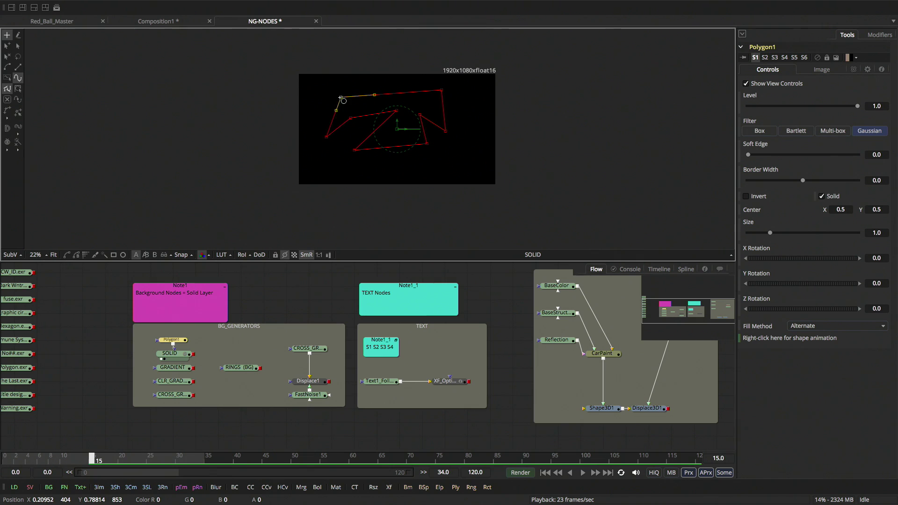
{"action": "left_click", "coordinate": [341, 98]}
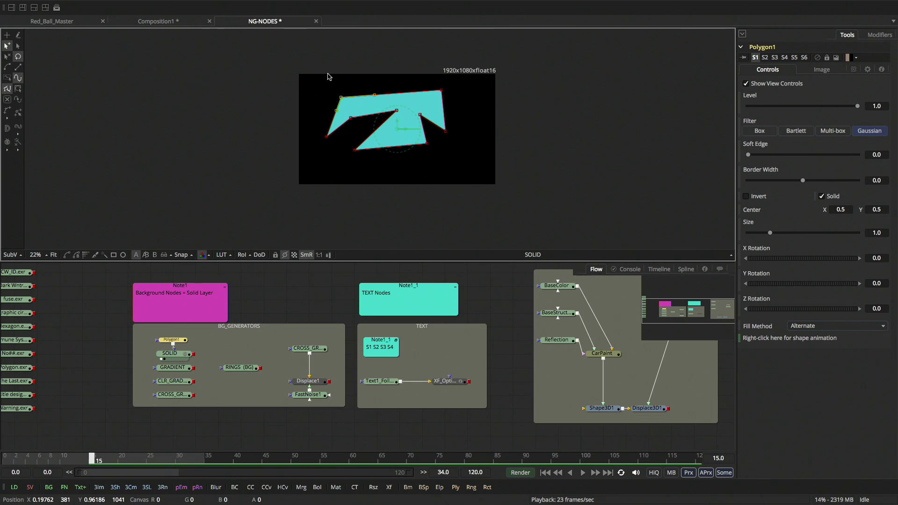
Select all points of the polygon mask, shift the shape slightly within the frame and rotate it counter-clockwise
{"action": "left_click_drag", "start_coordinate": [327, 76], "coordinate": [492, 197]}
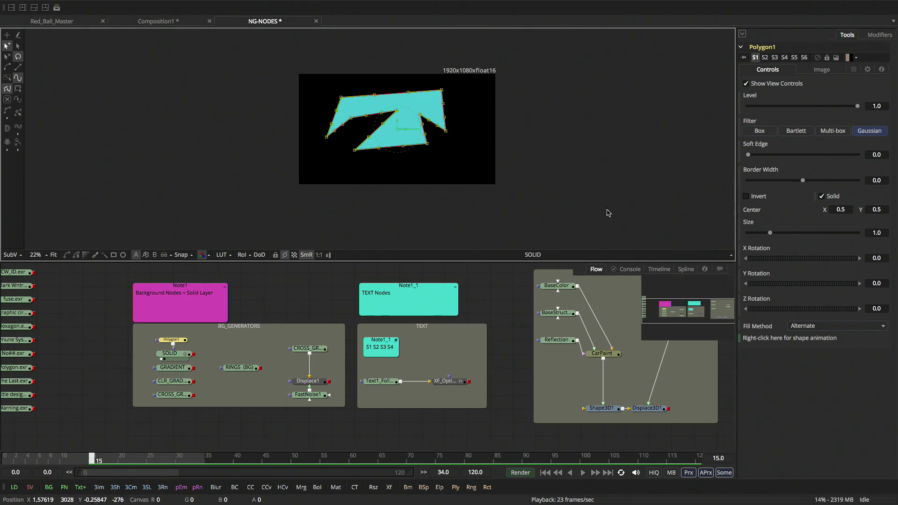
{"action": "mouse_move", "coordinate": [495, 186]}
{"action": "left_mouse_down"}
{"action": "mouse_move", "coordinate": [568, 194]}
{"action": "mouse_move", "coordinate": [537, 202]}
{"action": "mouse_move", "coordinate": [575, 212]}
{"action": "mouse_move", "coordinate": [551, 208]}
{"action": "left_mouse_up"}
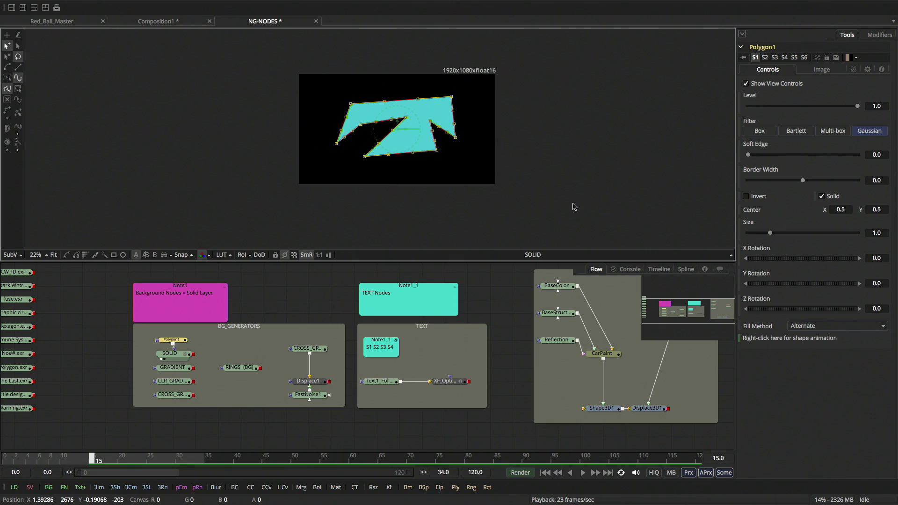
{"action": "left_click_drag", "start_coordinate": [578, 200], "coordinate": [545, 168]}
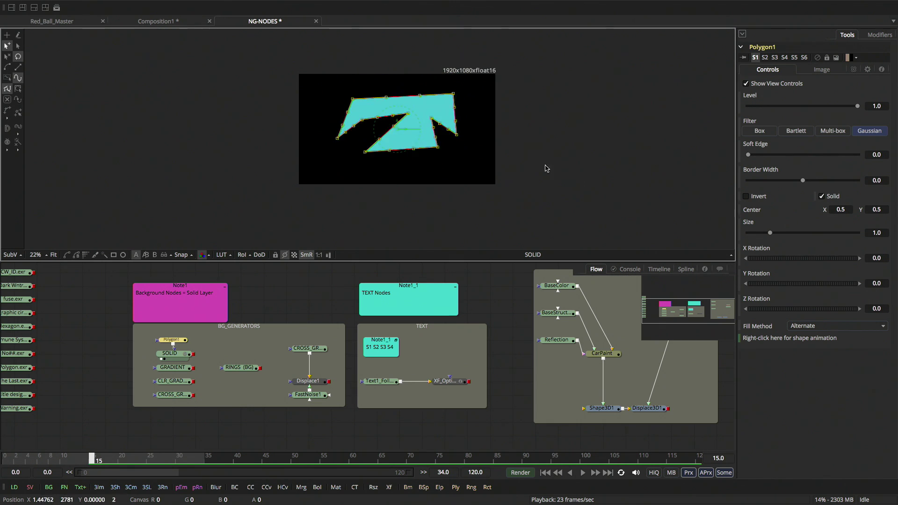
{"action": "left_click_drag", "start_coordinate": [419, 116], "coordinate": [322, 120]}
{"action": "left_click_drag", "start_coordinate": [403, 127], "coordinate": [483, 116]}
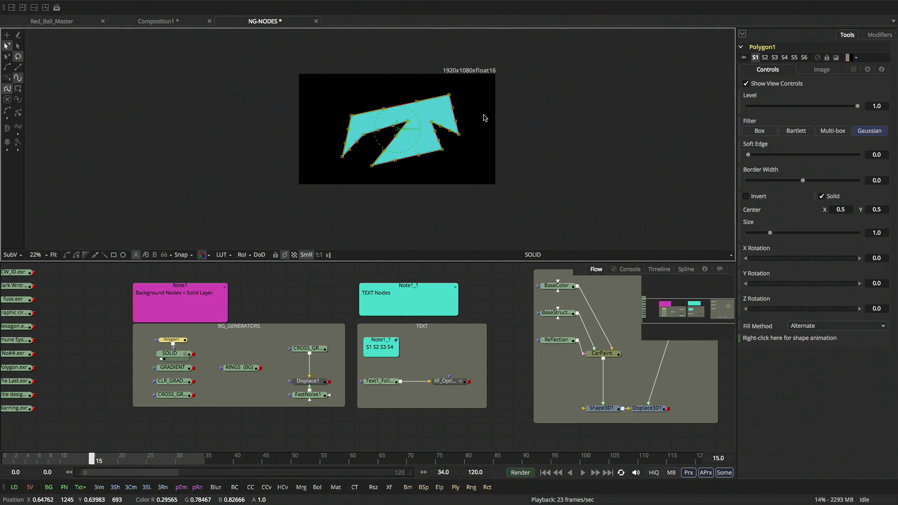
Select only the points on the polygon's right-hand side and transform them separately from the rest of the shape
{"action": "left_click_drag", "start_coordinate": [523, 71], "coordinate": [485, 93]}
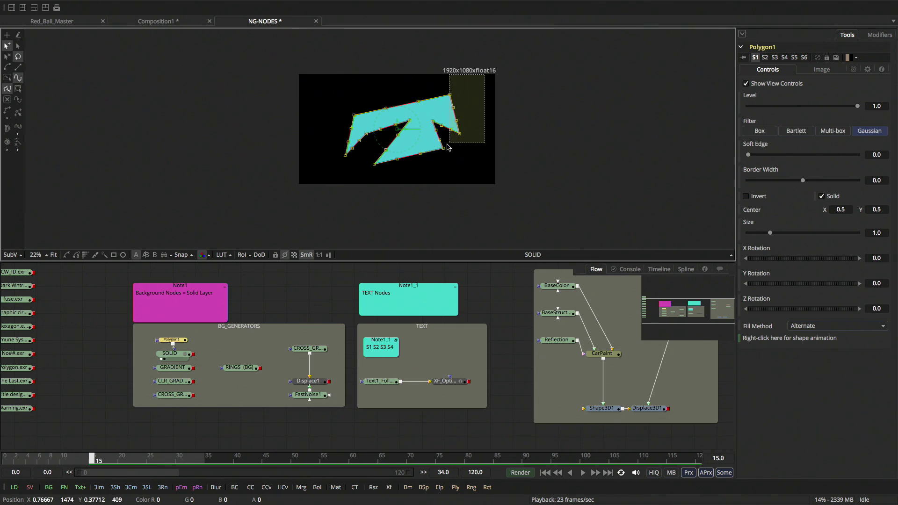
{"action": "left_click_drag", "start_coordinate": [422, 167], "coordinate": [426, 157]}
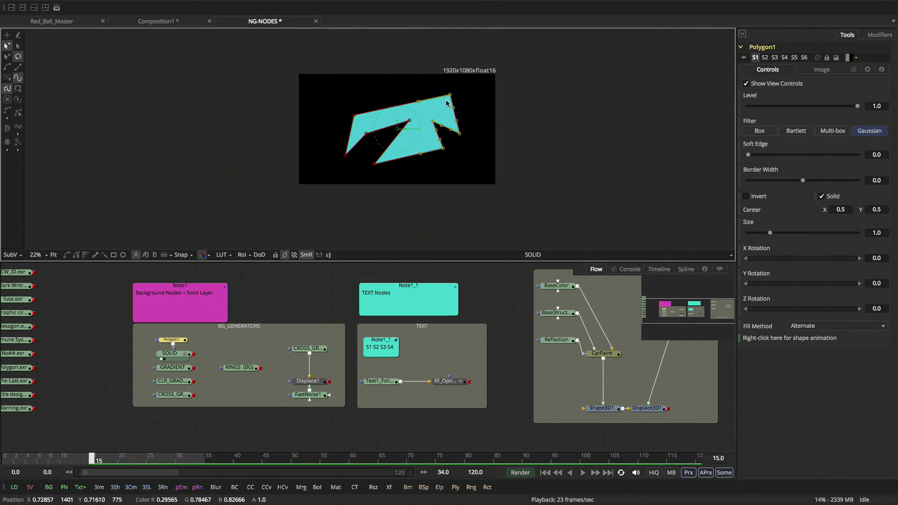
{"action": "left_click_drag", "start_coordinate": [468, 112], "coordinate": [443, 117]}
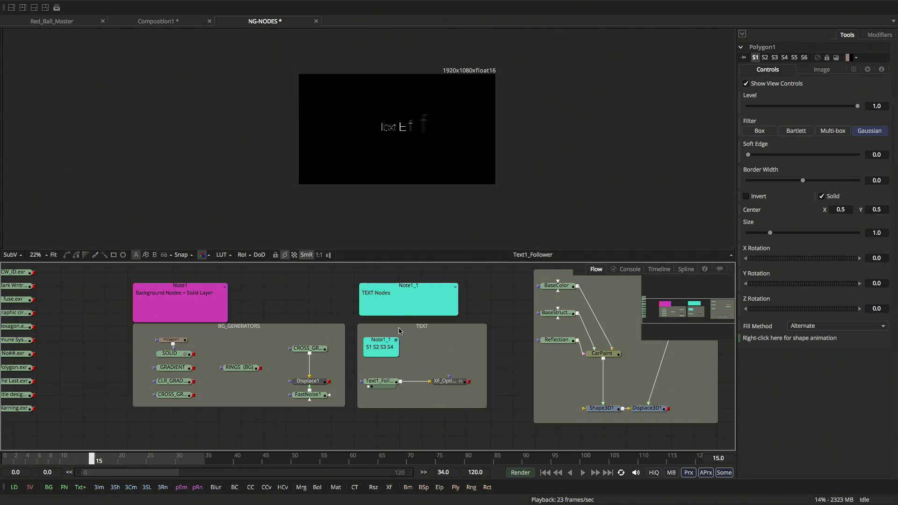
Inspect Text1_Follower's text settings and its Follower modifier's timing controls while playing back the text animation
{"action": "left_click", "coordinate": [379, 380]}
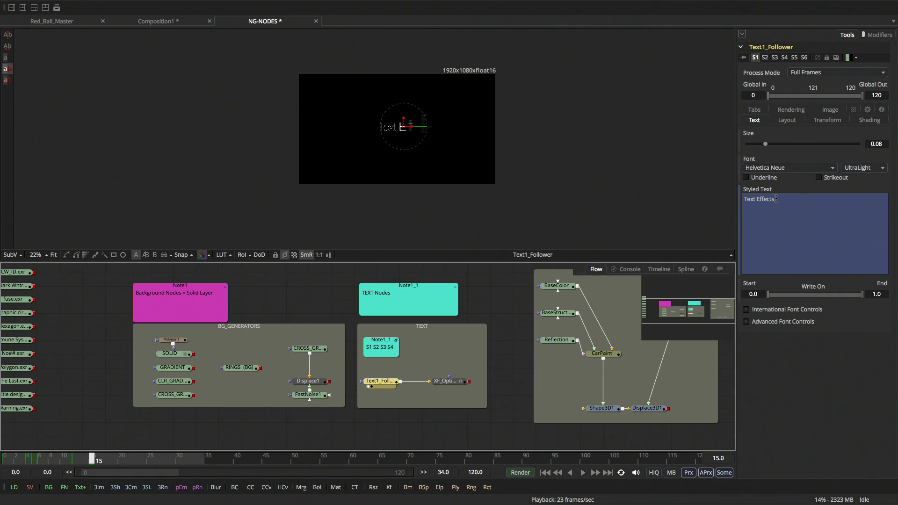
{"action": "right_click", "coordinate": [767, 193]}
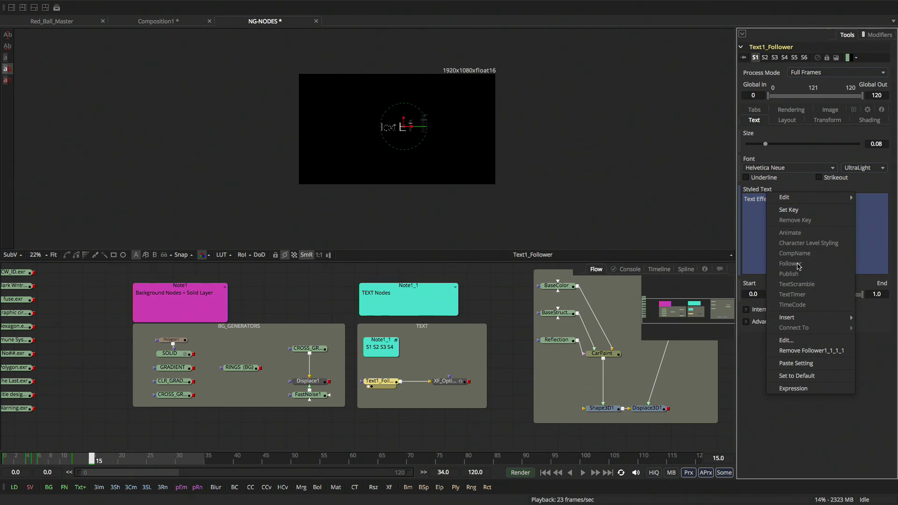
{"action": "left_click", "coordinate": [878, 35]}
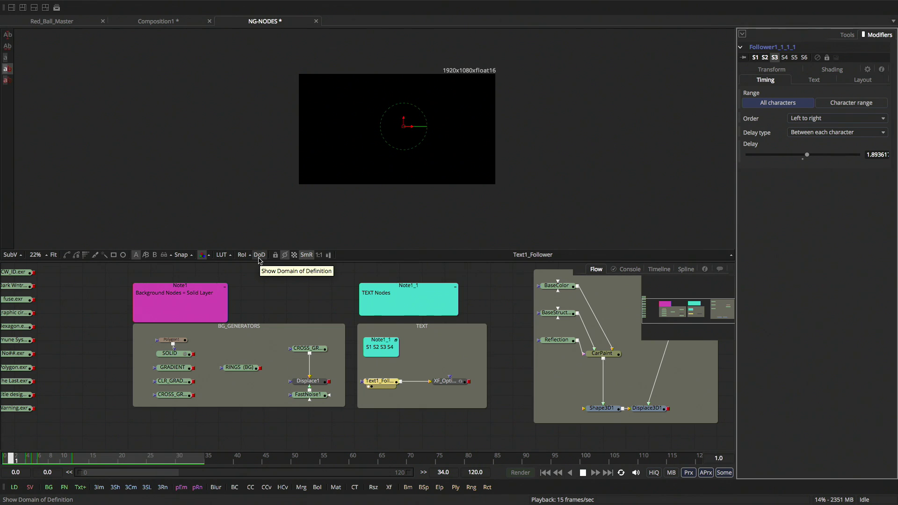
{"action": "key", "text": "space"}
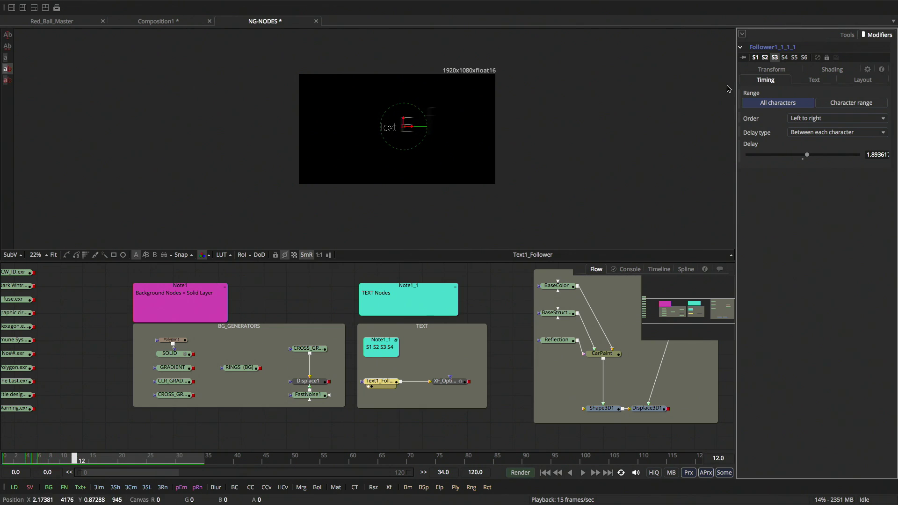
Compare the text animations stored in Follower settings S1, S2 and S3 during playback, with the image fitted to the viewer
{"action": "left_click", "coordinate": [755, 57]}
{"action": "key", "text": "space"}
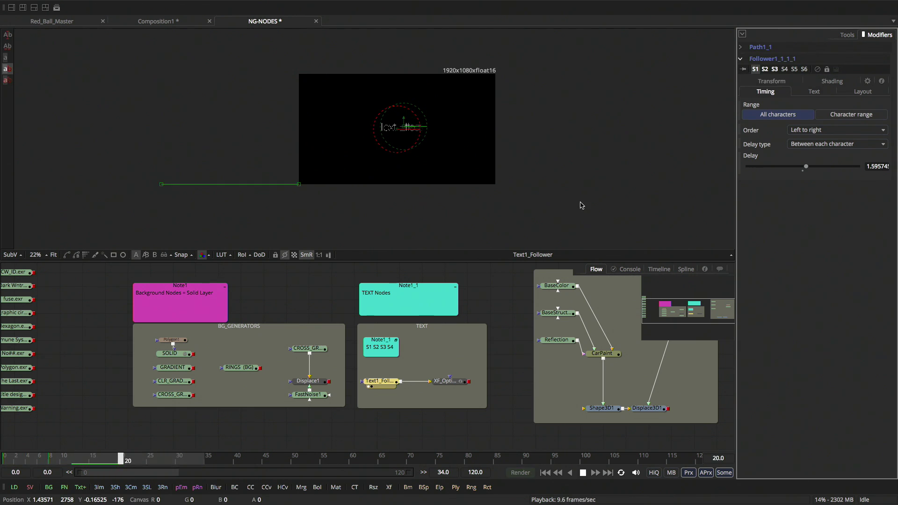
{"action": "left_click", "coordinate": [53, 255]}
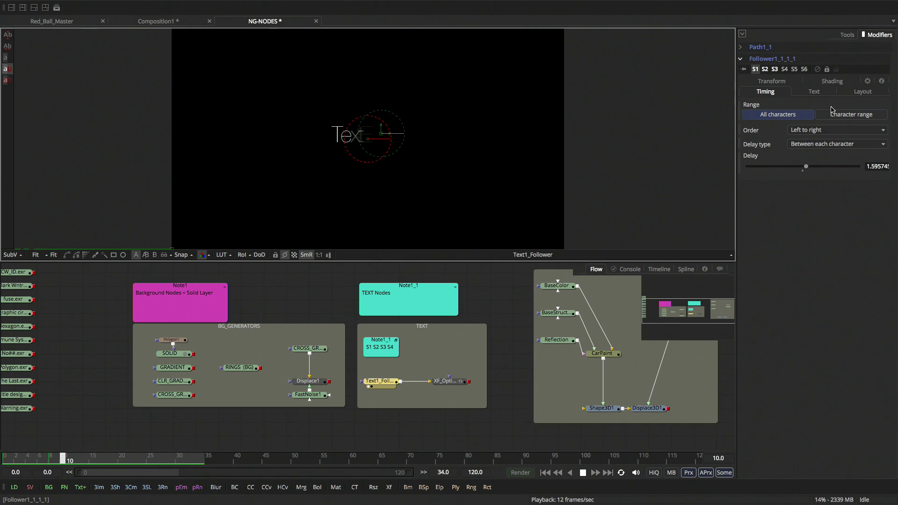
{"action": "left_click", "coordinate": [765, 69]}
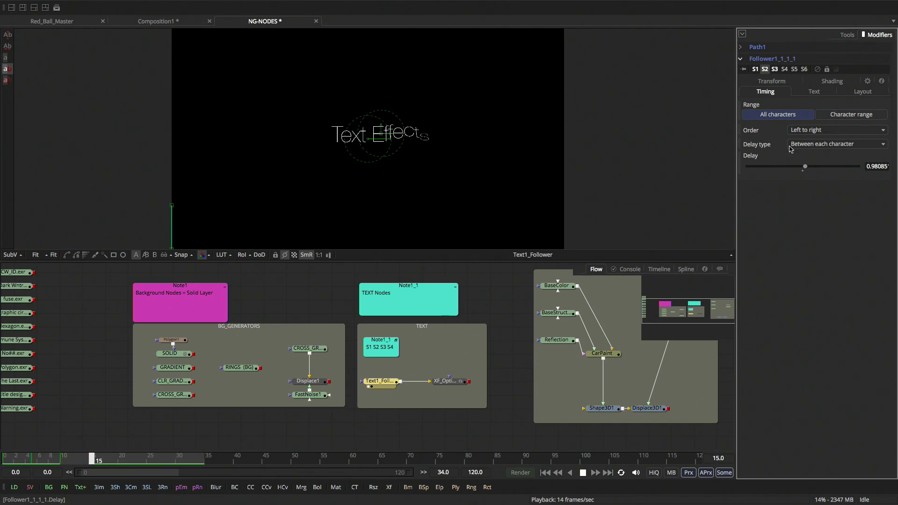
{"action": "left_click", "coordinate": [774, 69]}
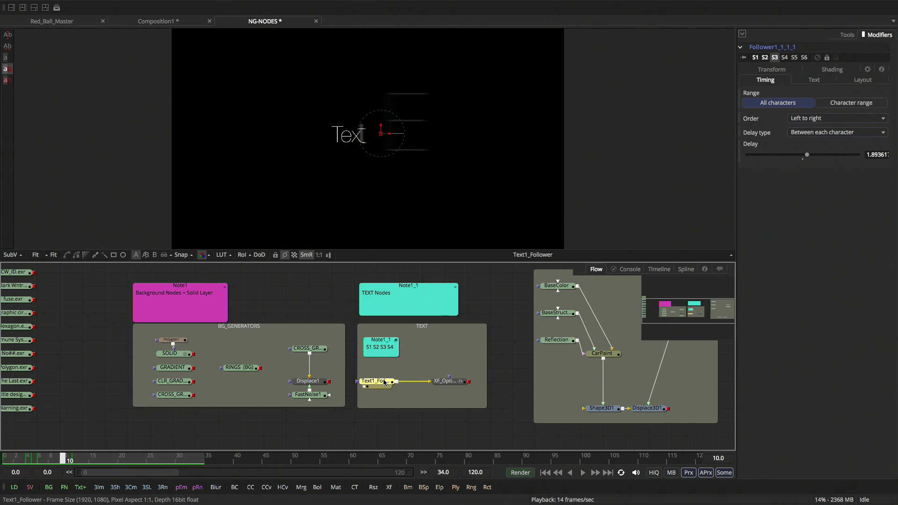
Switch to TextEdit and paste the copied Text1_Follower node into the empty document
{"action": "key", "text": "super+Tab"}
{"action": "key", "text": "super+Tab"}
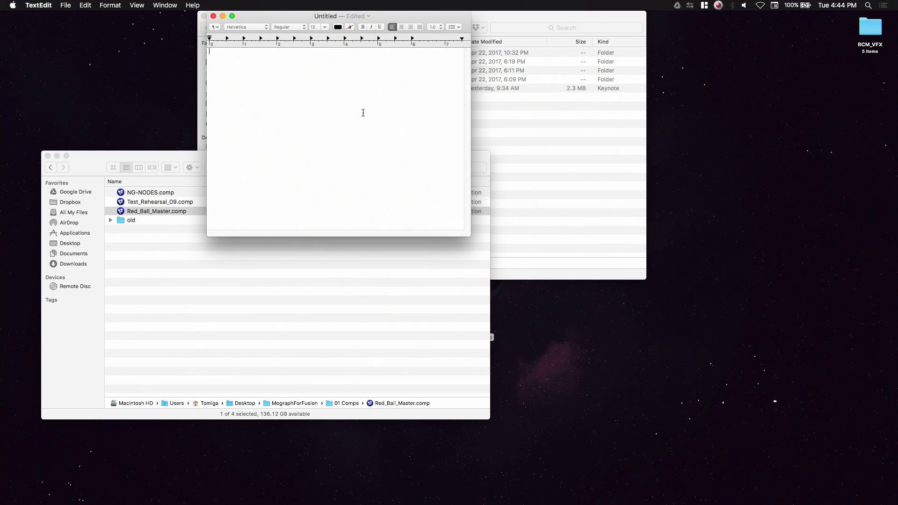
{"action": "key", "text": "super+v"}
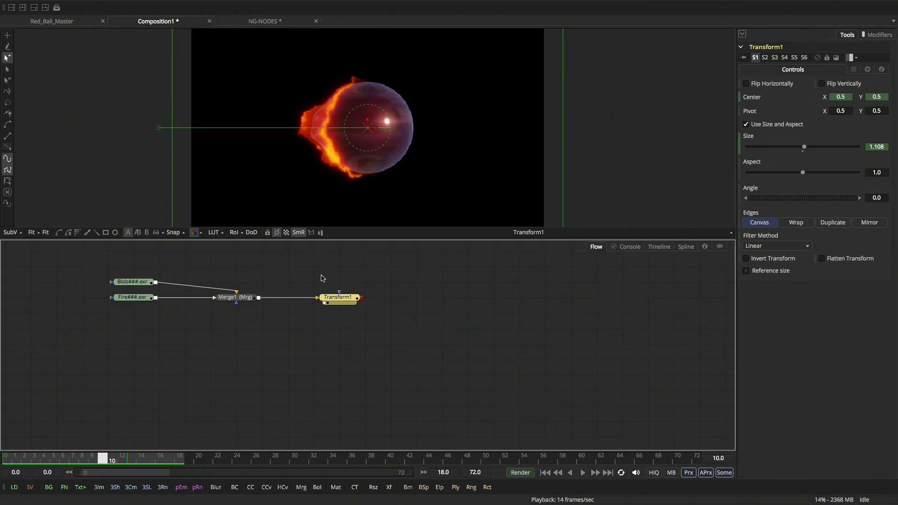
Add the Blue Radial preset from the library's saved settings to the flow and place its node directly below Transform1
{"action": "key", "text": "ctrl+b"}
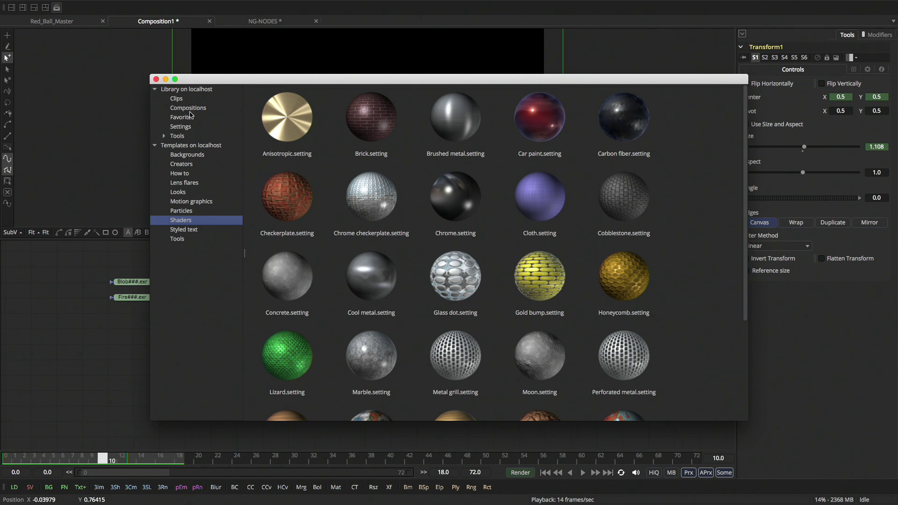
{"action": "left_click", "coordinate": [180, 126]}
{"action": "left_click_drag", "start_coordinate": [262, 79], "coordinate": [533, 106]}
{"action": "left_click_drag", "start_coordinate": [590, 146], "coordinate": [312, 374]}
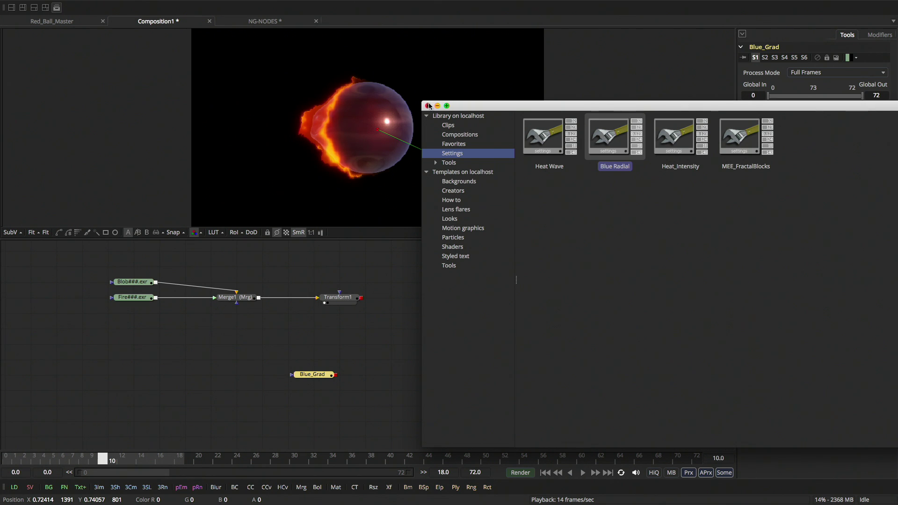
{"action": "left_click", "coordinate": [428, 106]}
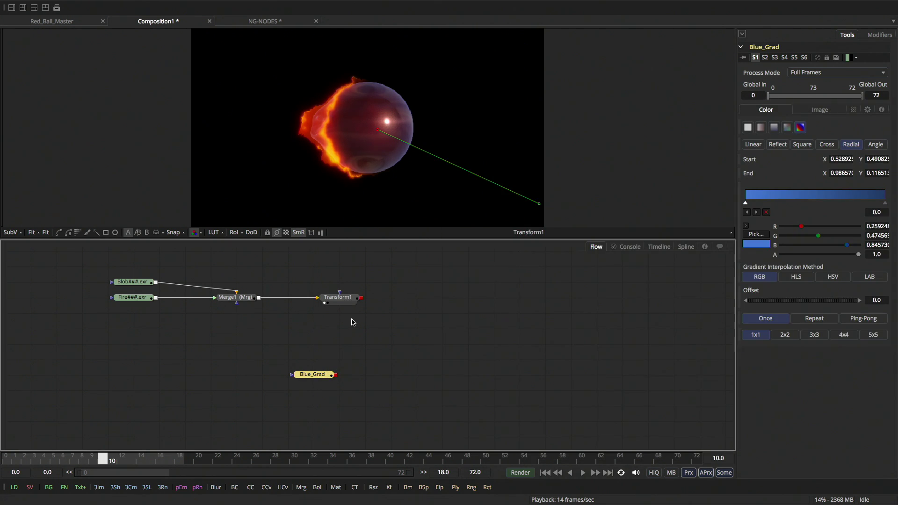
{"action": "left_click_drag", "start_coordinate": [318, 374], "coordinate": [343, 344]}
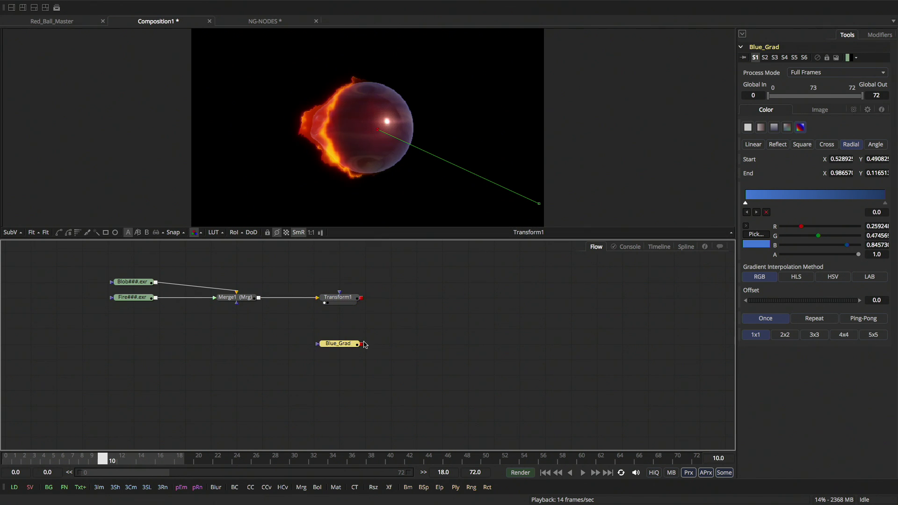
Merge Transform1 over the Blue_Grad background, view the merge and check the composite at frame 12
{"action": "left_click_drag", "start_coordinate": [362, 298], "coordinate": [405, 292]}
{"action": "key", "text": "1"}
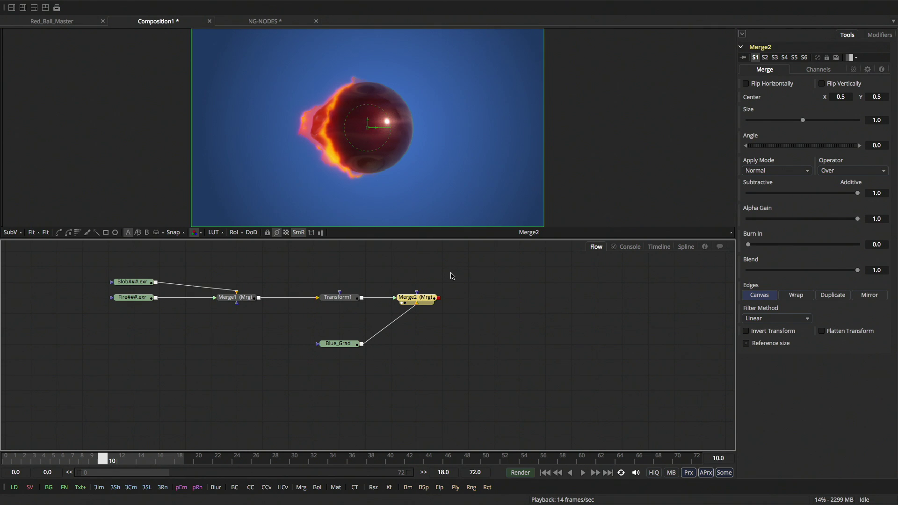
{"action": "left_click_drag", "start_coordinate": [143, 457], "coordinate": [122, 457]}
Insert a Color Corrector after Blue_Grad and raise its master RGB contrast
{"action": "left_click", "coordinate": [336, 346]}
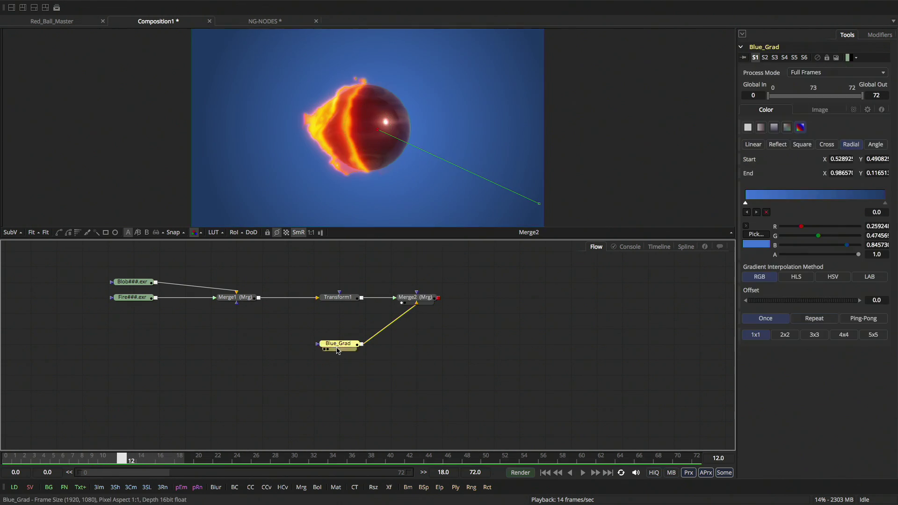
{"action": "key", "text": "ctrl+space"}
{"action": "type", "text": "cc"}
{"action": "key", "text": "Return"}
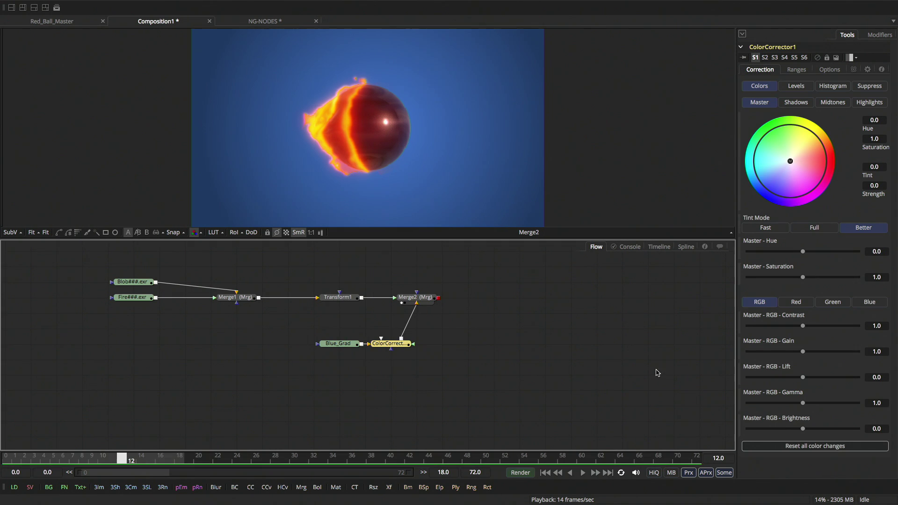
{"action": "left_click_drag", "start_coordinate": [802, 325], "coordinate": [838, 325]}
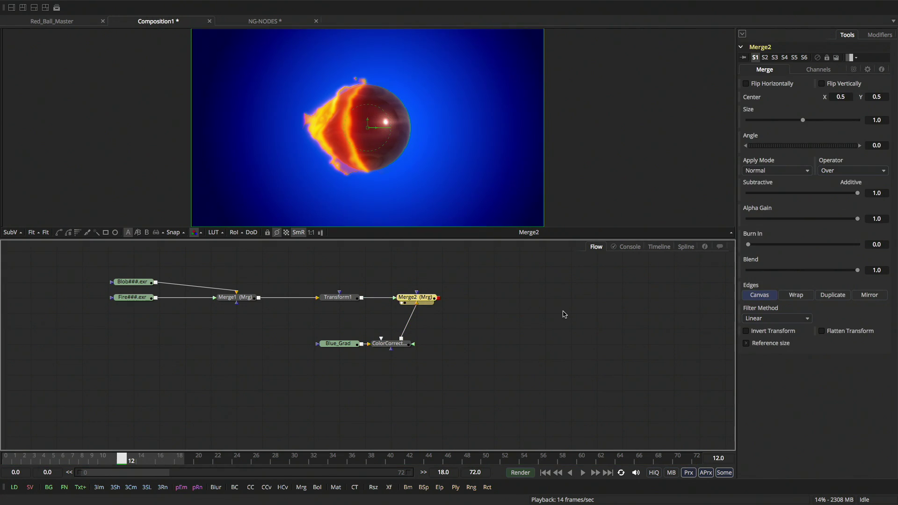
Switch to TextEdit, copy the entire Text1_Follower node text and return to Fusion
{"action": "key", "text": "super+Tab"}
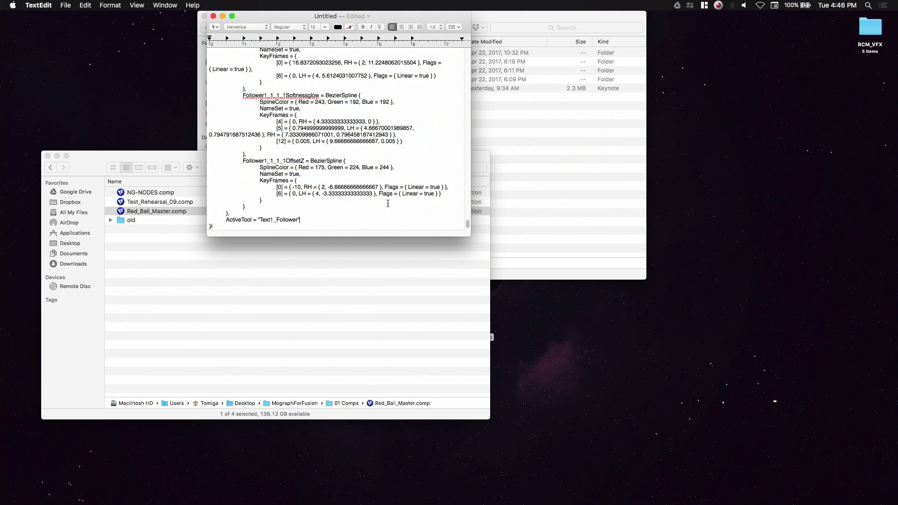
{"action": "key", "text": "super+a"}
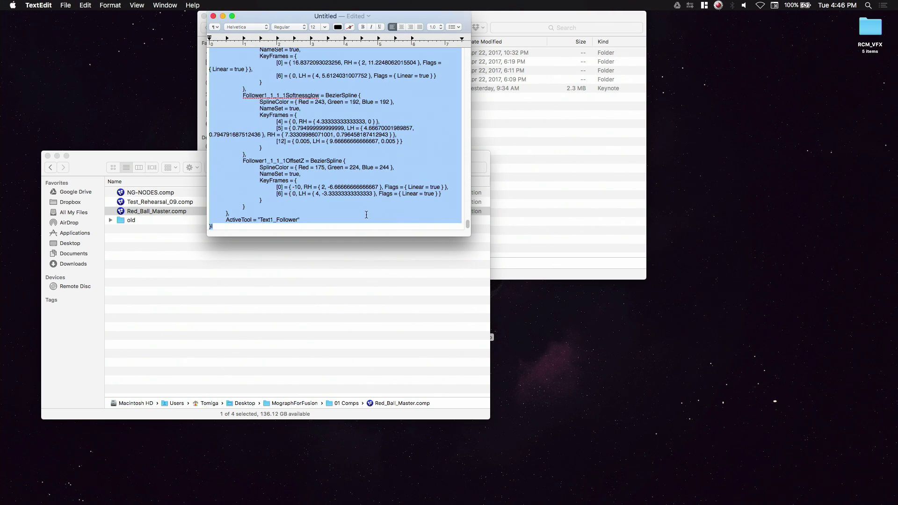
{"action": "key", "text": "super+Tab"}
Paste the copied text node beside Merge2, merge it over Merge2's output and view the new merge
{"action": "left_click", "coordinate": [509, 296]}
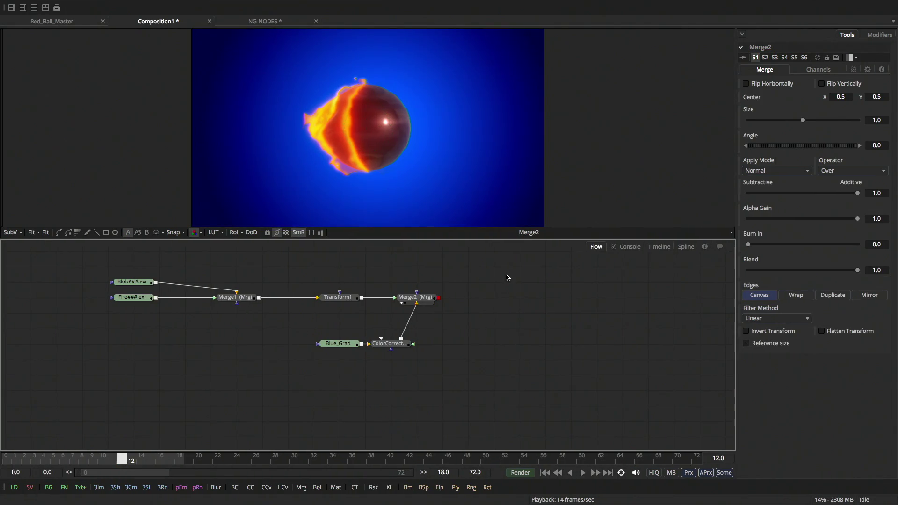
{"action": "key", "text": "super+v"}
{"action": "left_click_drag", "start_coordinate": [515, 284], "coordinate": [438, 299]}
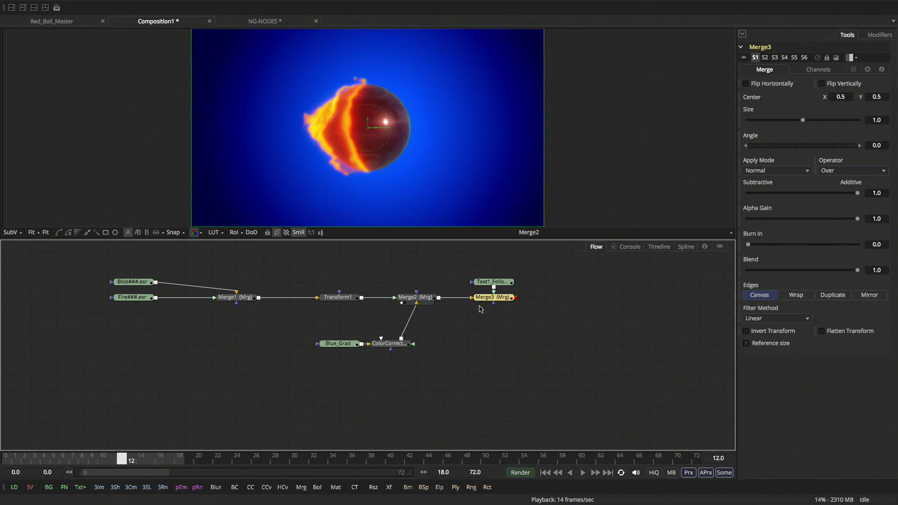
{"action": "key", "text": "1"}
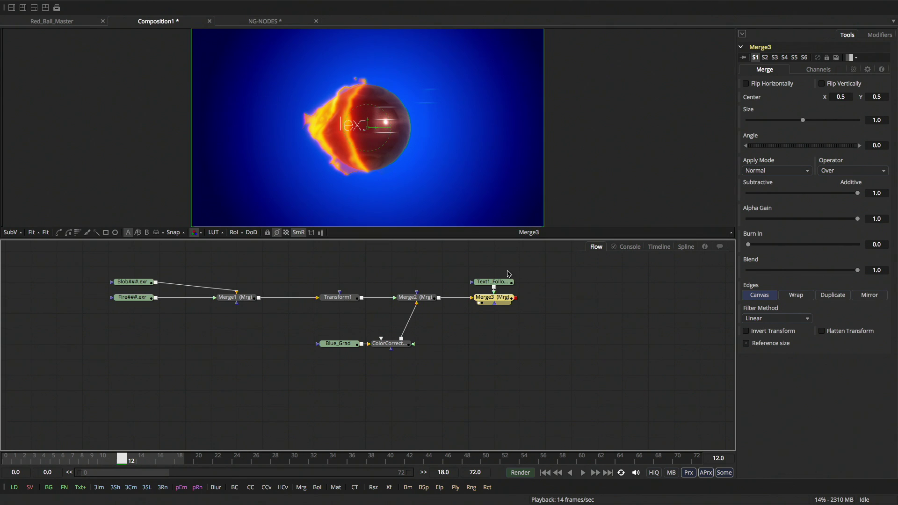
Inspect Text1_Follower's Follower modifier timing and play back the animation over the composite and on its own
{"action": "left_click", "coordinate": [486, 284]}
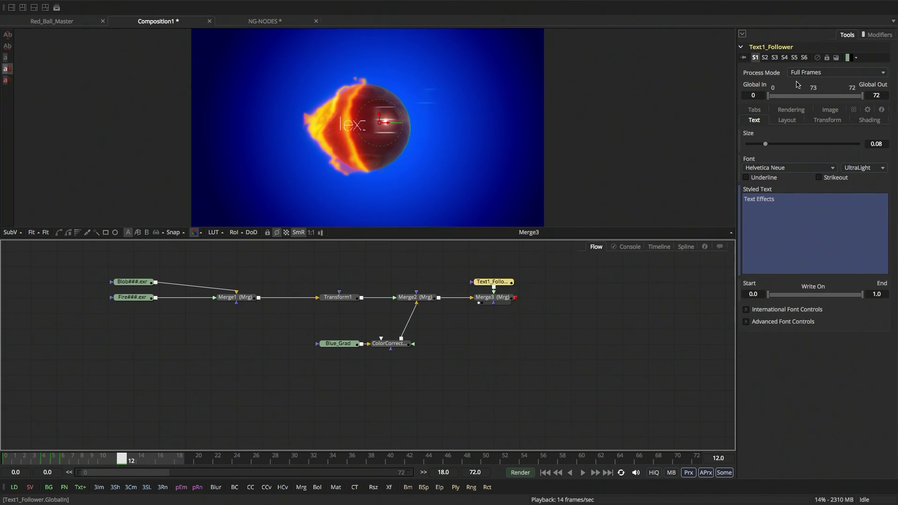
{"action": "left_click", "coordinate": [875, 35]}
{"action": "left_click", "coordinate": [764, 57]}
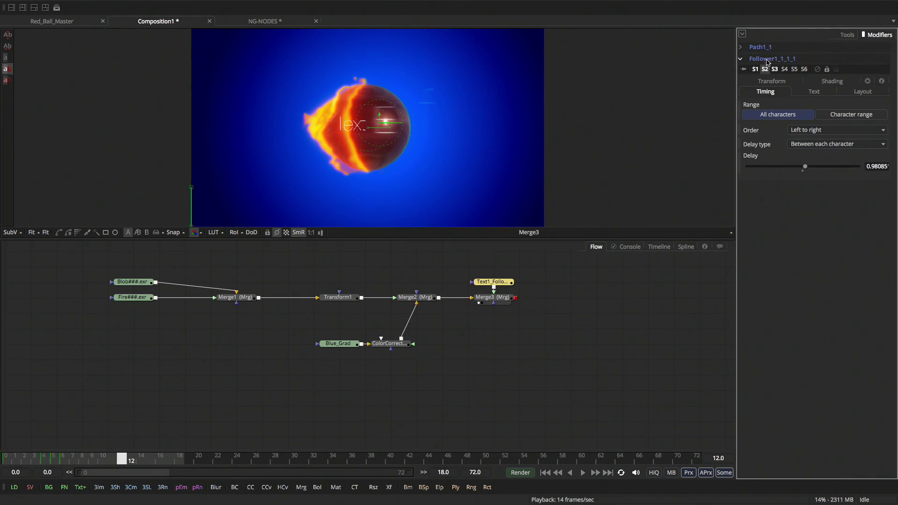
{"action": "key", "text": "space"}
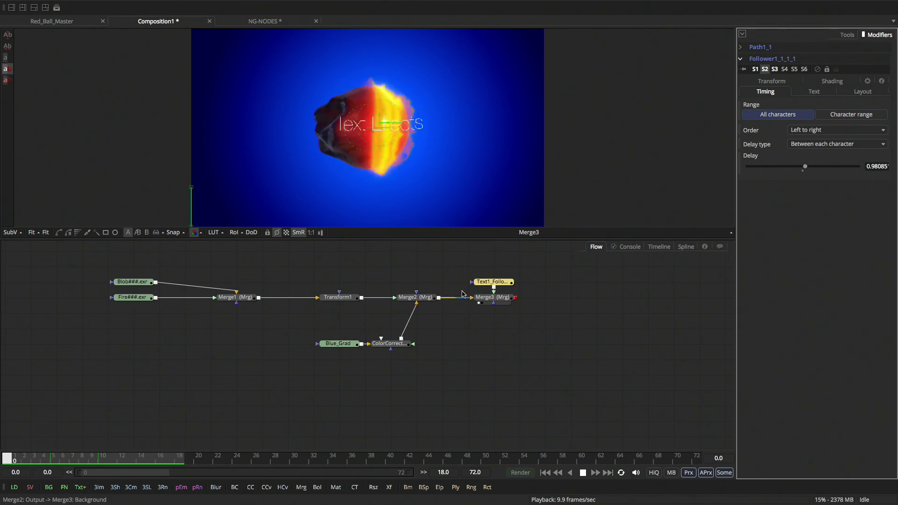
{"action": "key", "text": "space"}
{"action": "key", "text": "1"}
{"action": "key", "text": "space"}
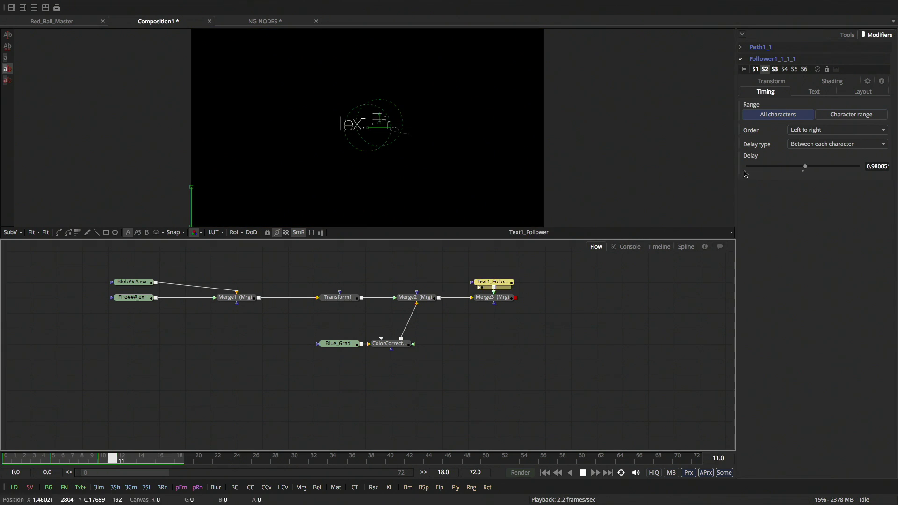
Change Text1_Follower's styled text to "Faster. Together." and move the node farther above Merge3
{"action": "left_click", "coordinate": [847, 34]}
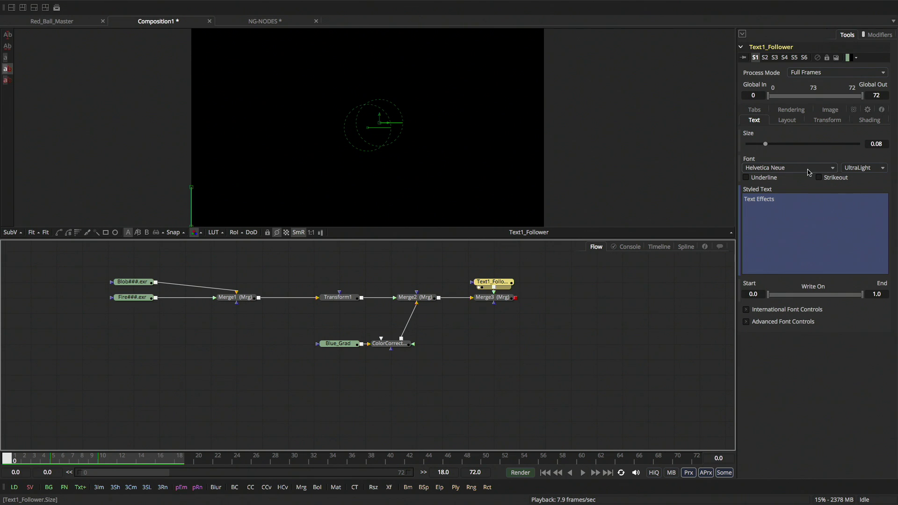
{"action": "type", "text": "Faster. Together."}
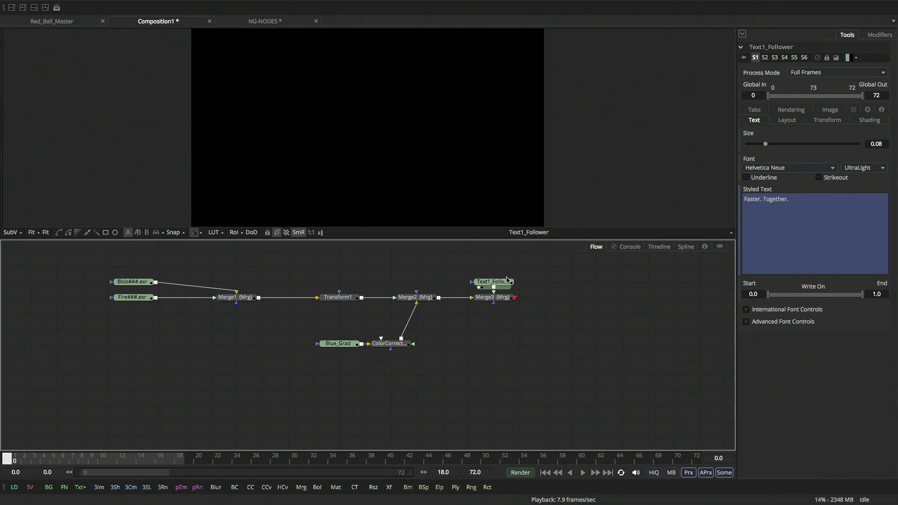
{"action": "left_click_drag", "start_coordinate": [493, 282], "coordinate": [493, 261]}
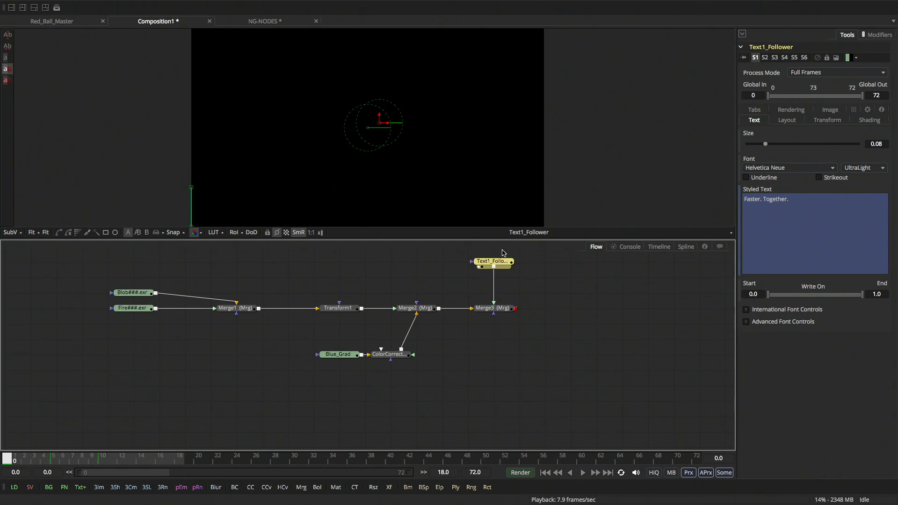
View Merge3 and play back the new text animation over the fireball composite
{"action": "key", "text": "1"}
{"action": "key", "text": "space"}
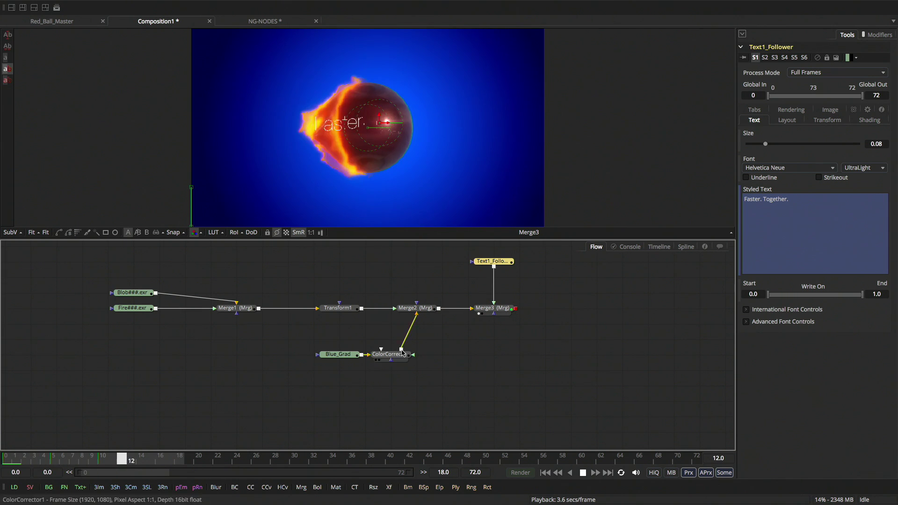
{"action": "key", "text": "space"}
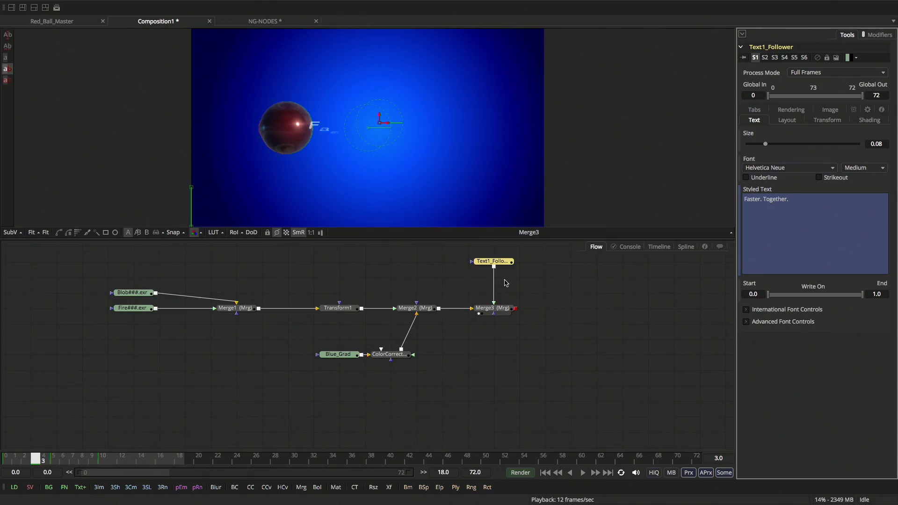
Insert a Transform node between Text1_Follower and Merge3
{"action": "key", "text": "ctrl+space"}
{"action": "type", "text": "xf"}
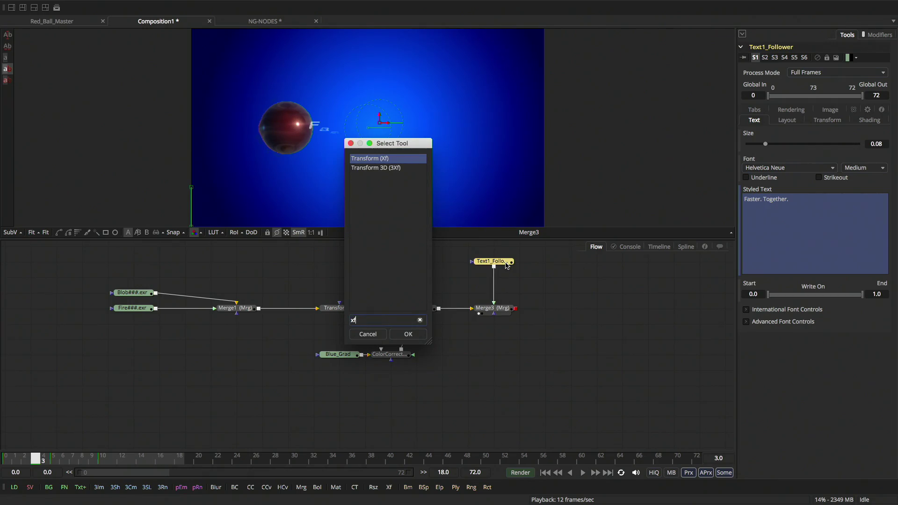
{"action": "key", "text": "Return"}
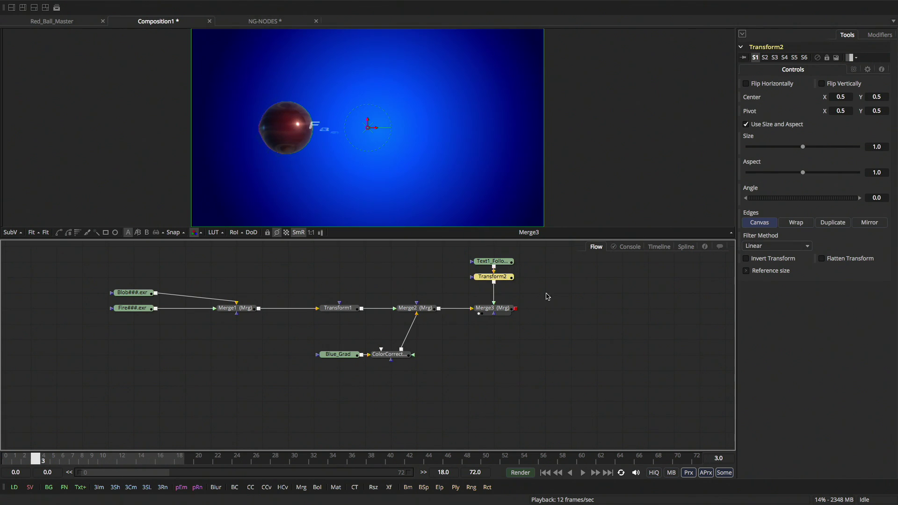
Connect Transform2's Center to the Path1 position and scrub to frame 12 to check the text's motion
{"action": "right_click", "coordinate": [760, 99]}
{"action": "mouse_move", "coordinate": [779, 137]}
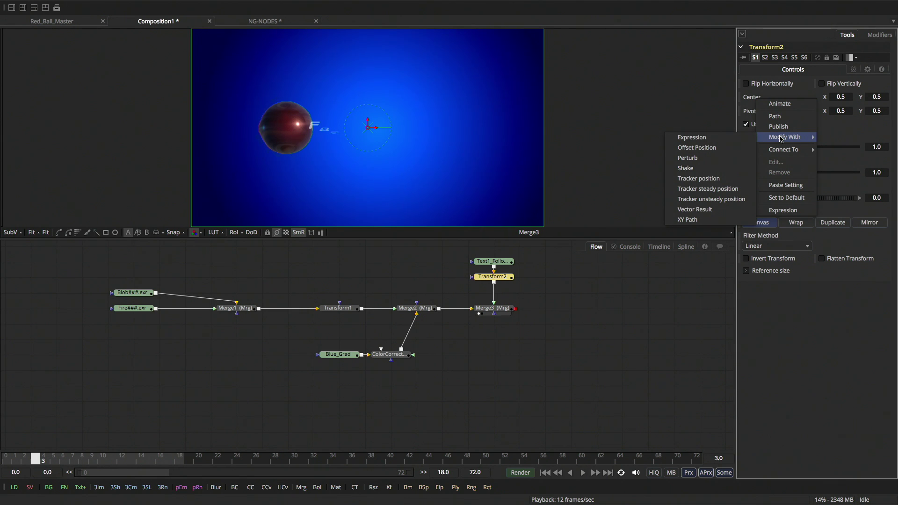
{"action": "mouse_move", "coordinate": [777, 153]}
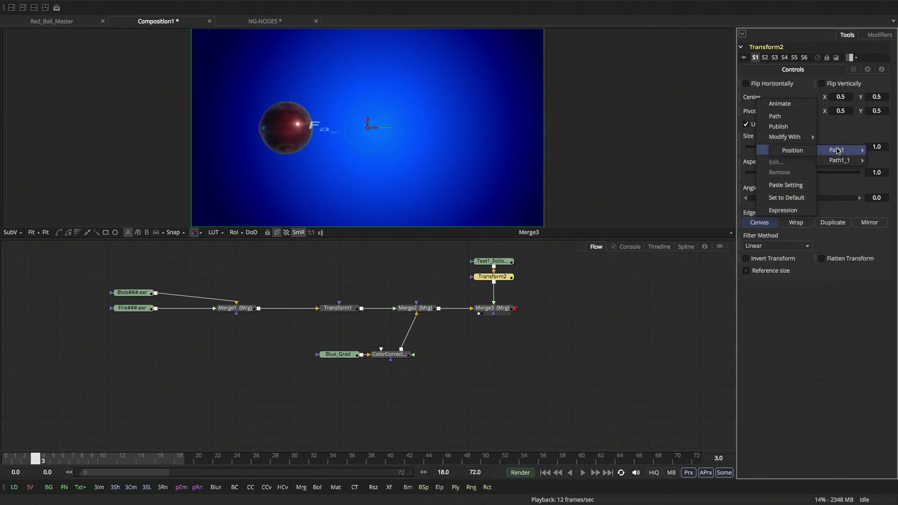
{"action": "left_click", "coordinate": [805, 150]}
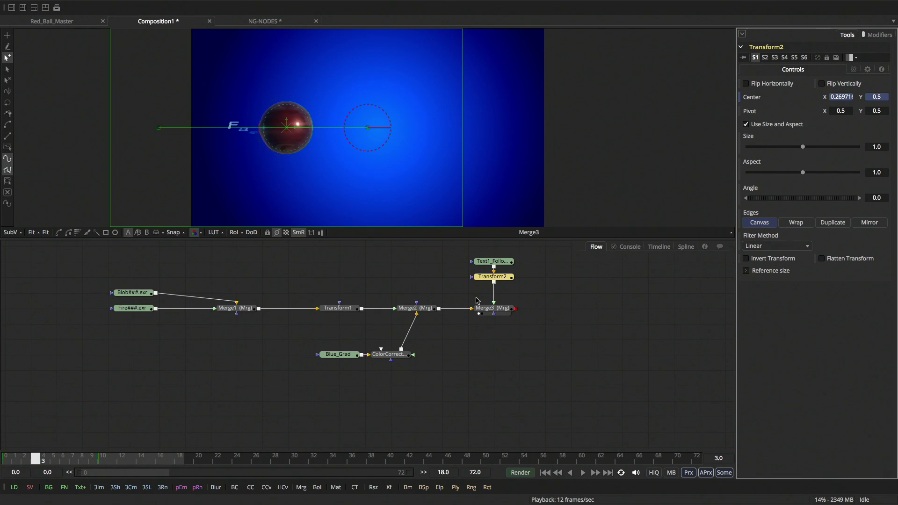
{"action": "left_click_drag", "start_coordinate": [42, 462], "coordinate": [132, 462]}
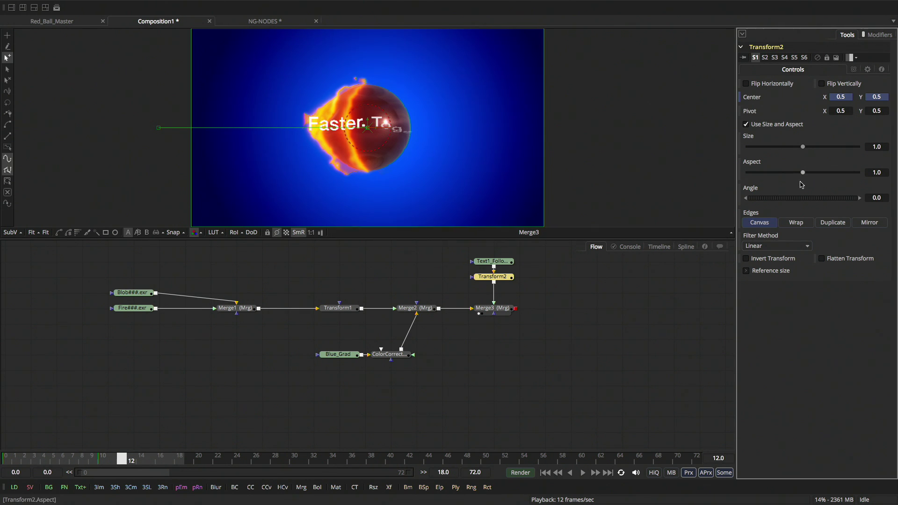
Connect Transform2's Size to Transform1's Size and play back the linked scaling
{"action": "right_click", "coordinate": [753, 139]}
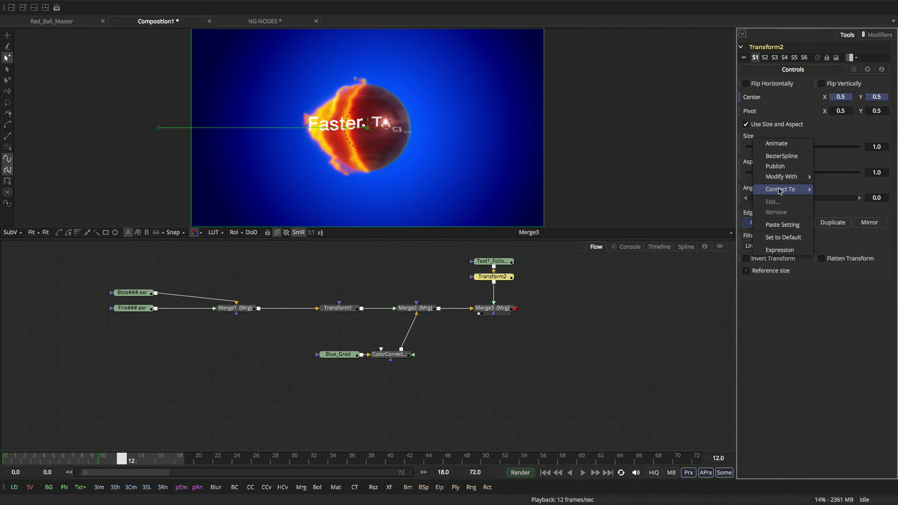
{"action": "mouse_move", "coordinate": [792, 191]}
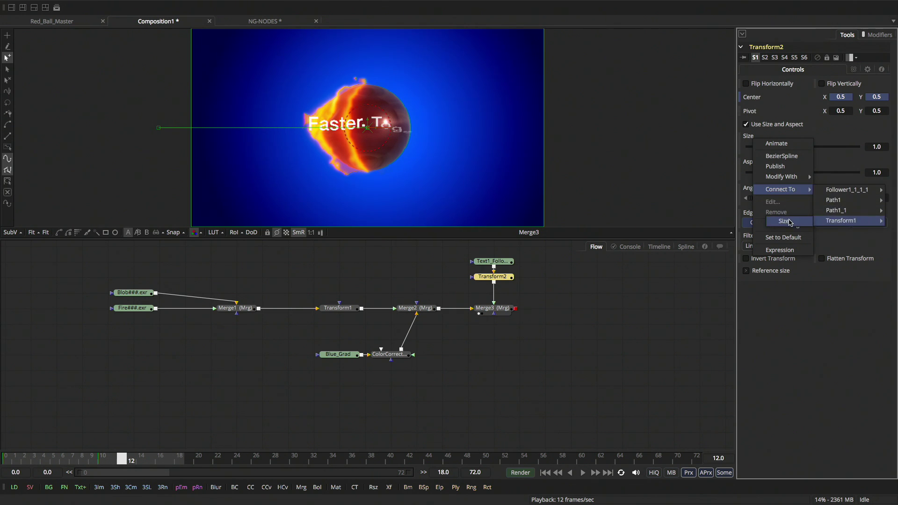
{"action": "left_click", "coordinate": [791, 222]}
{"action": "key", "text": "space"}
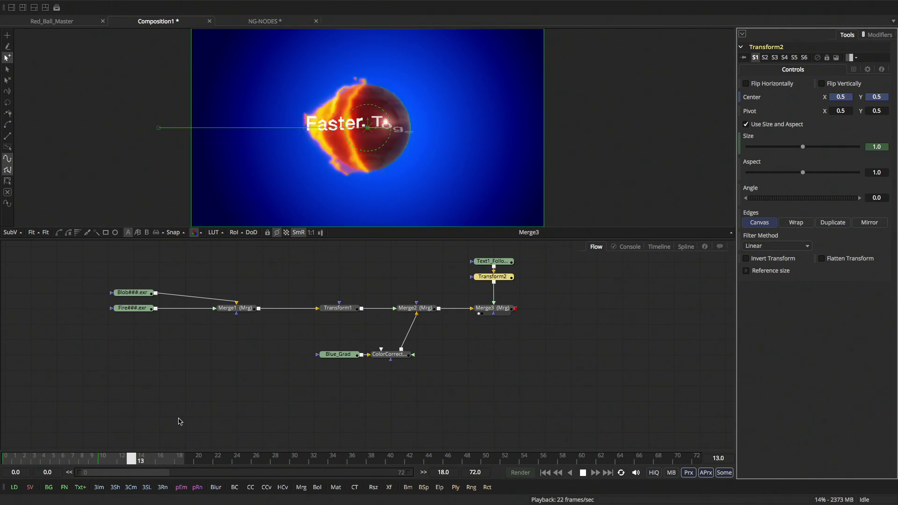
{"action": "key", "text": "space"}
Space Text1_Follower and Transform2 farther apart and insert another Transform node between them
{"action": "left_click_drag", "start_coordinate": [489, 260], "coordinate": [490, 255]}
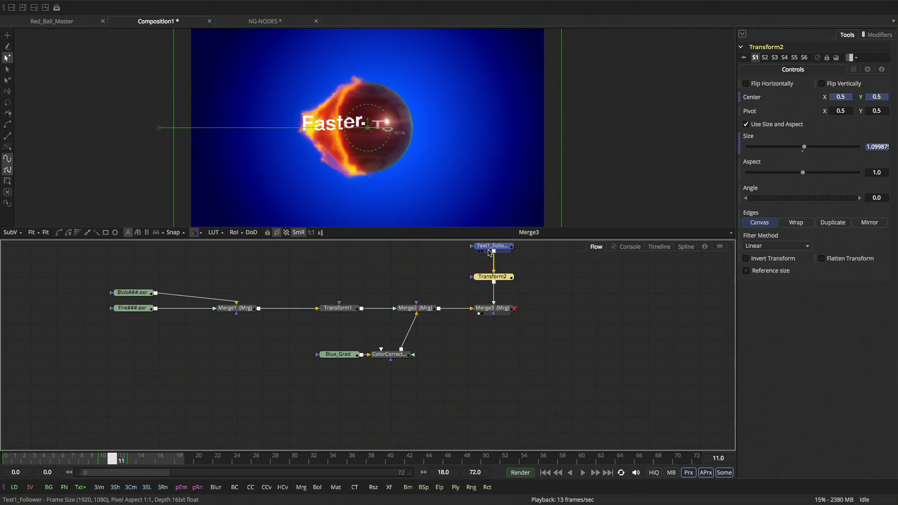
{"action": "left_click", "coordinate": [488, 247]}
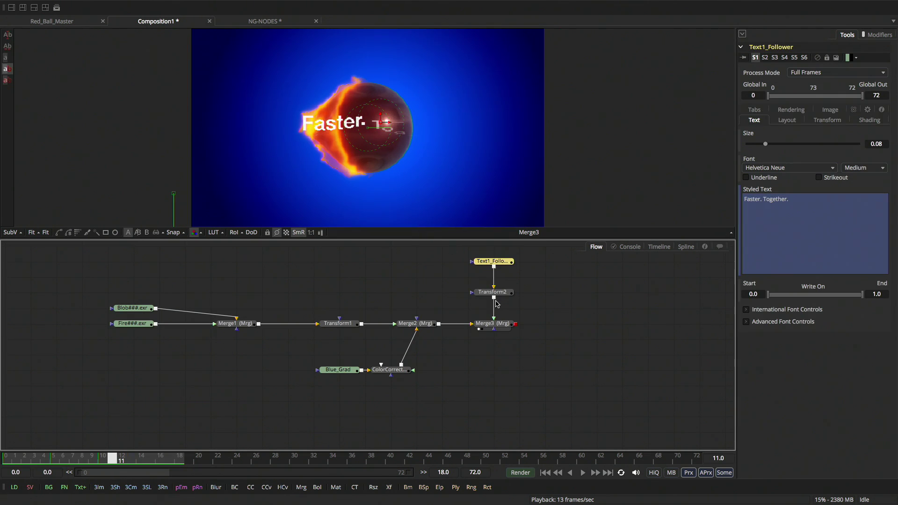
{"action": "left_click_drag", "start_coordinate": [495, 294], "coordinate": [495, 310]}
{"action": "left_click", "coordinate": [497, 263]}
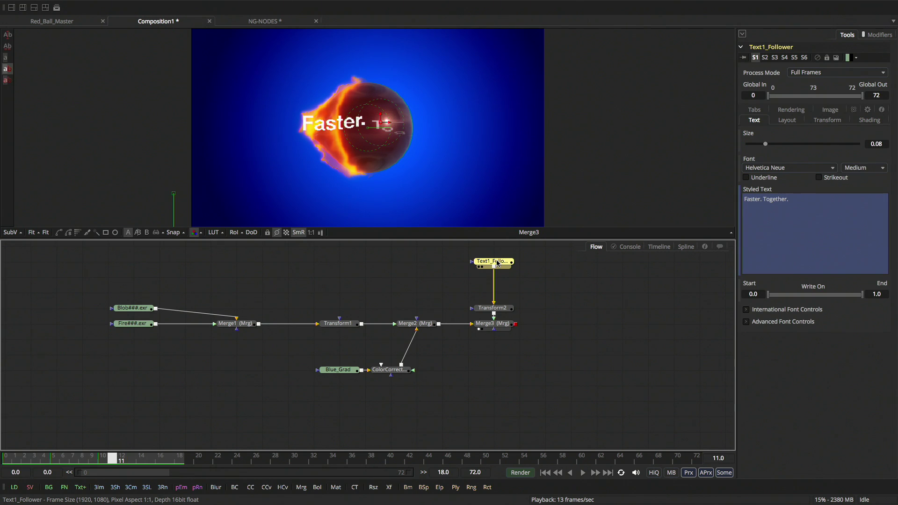
{"action": "key", "text": "shift+space"}
{"action": "type", "text": "xf"}
{"action": "key", "text": "Return"}
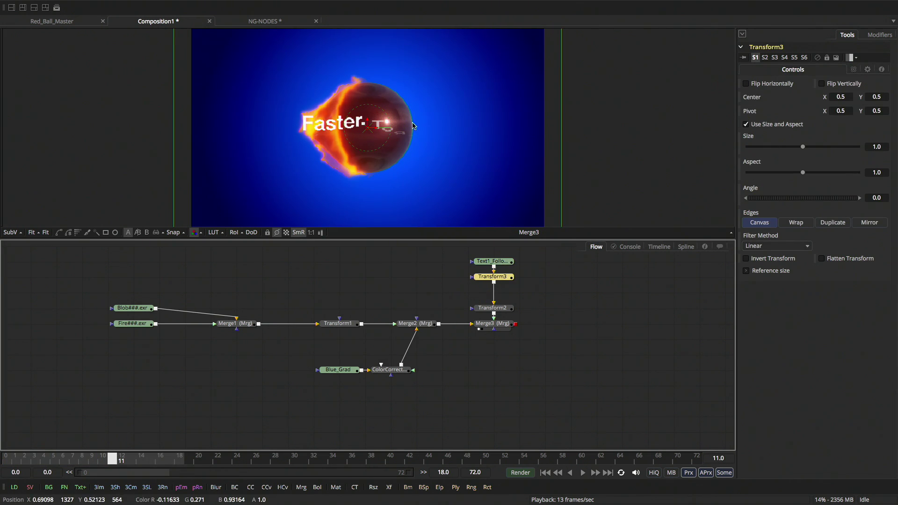
Move the text below the fireball, setting Transform3's Center to about X 0.508, Y 0.180
{"action": "left_click_drag", "start_coordinate": [370, 126], "coordinate": [373, 203]}
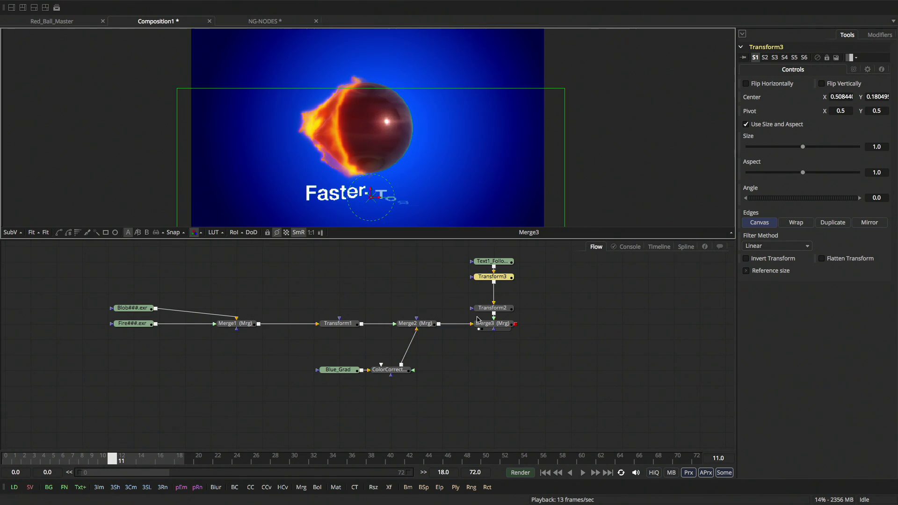
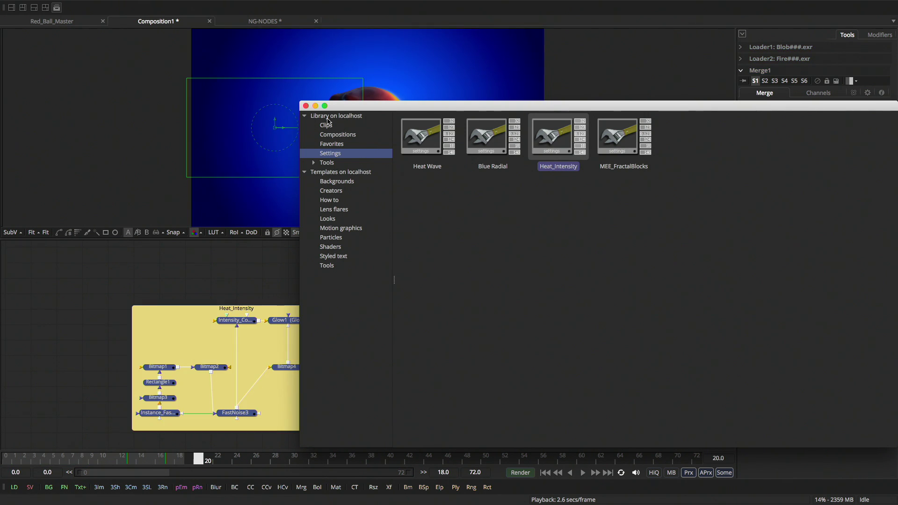
Close the library window, view Merge1 and connect its output to Bitmap1 and Bitmap2 in the Heat_Intensity group
{"action": "left_click", "coordinate": [307, 106]}
{"action": "scroll", "coordinate": [261, 309], "scroll_direction": "up", "scroll_amount": 2}
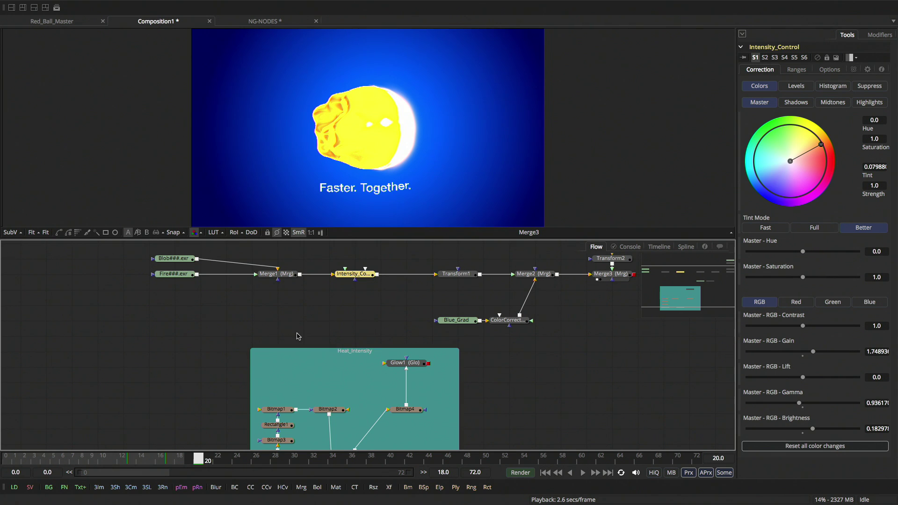
{"action": "left_click_drag", "start_coordinate": [299, 274], "coordinate": [308, 300]}
{"action": "key", "text": "1"}
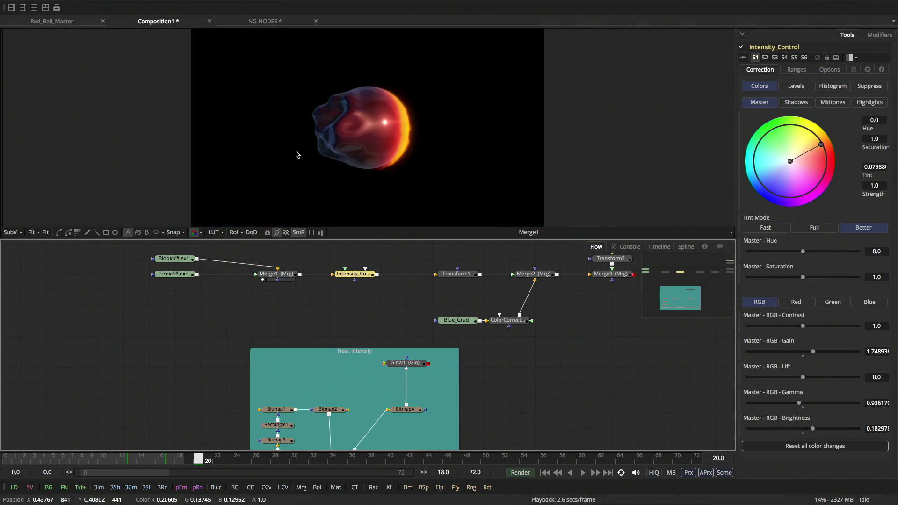
{"action": "left_click_drag", "start_coordinate": [300, 274], "coordinate": [265, 412]}
{"action": "left_click_drag", "start_coordinate": [278, 280], "coordinate": [285, 296]}
{"action": "left_click_drag", "start_coordinate": [313, 349], "coordinate": [329, 411]}
Examine the outputs of Bitmap3, Rectangle1, Bitmap1 and Bitmap2 one after another in the viewer
{"action": "scroll", "coordinate": [309, 371], "scroll_direction": "down", "scroll_amount": 2}
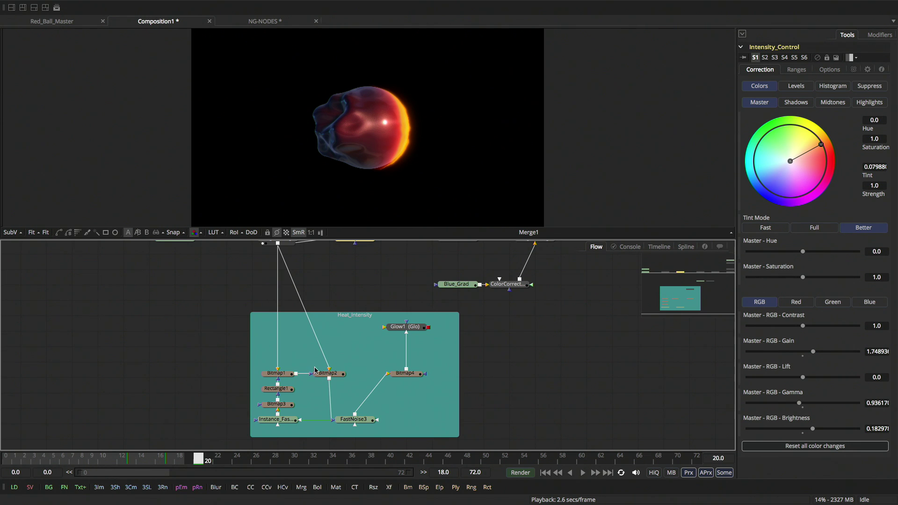
{"action": "left_click", "coordinate": [286, 408]}
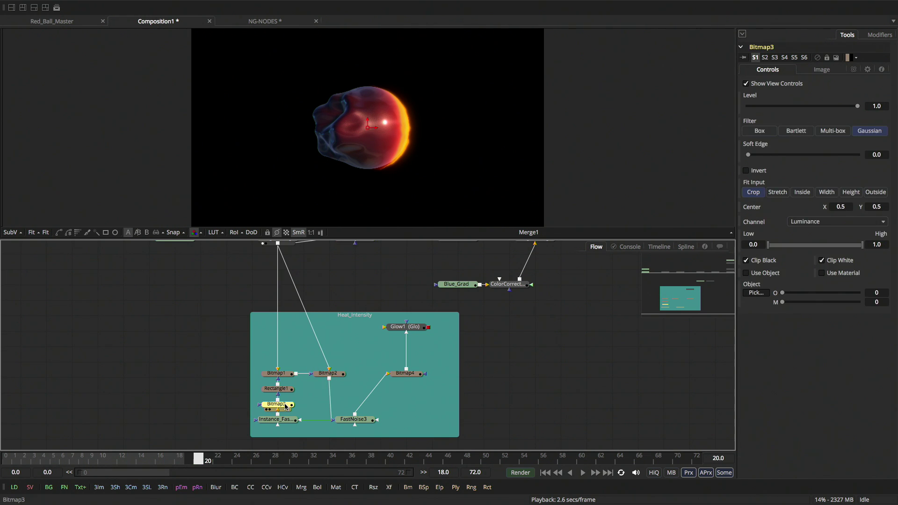
{"action": "key", "text": "1"}
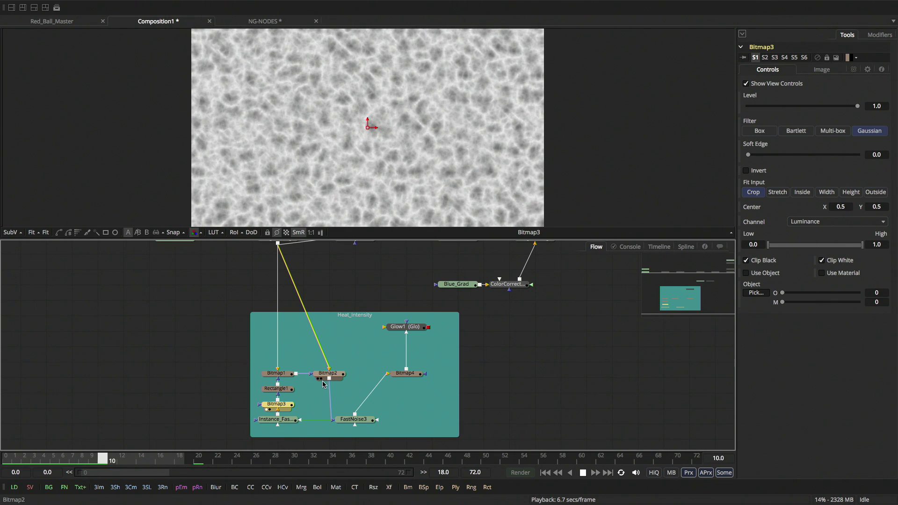
{"action": "left_click", "coordinate": [283, 392]}
{"action": "key", "text": "1"}
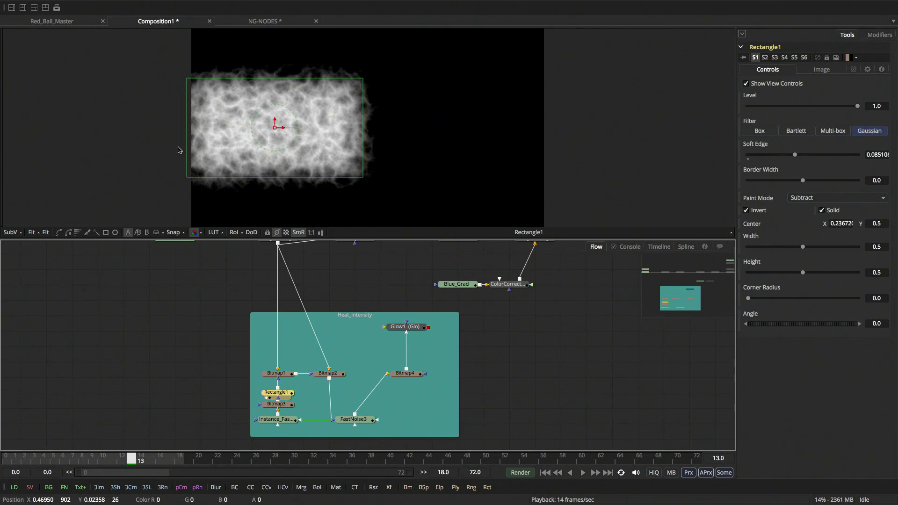
{"action": "left_click", "coordinate": [283, 376]}
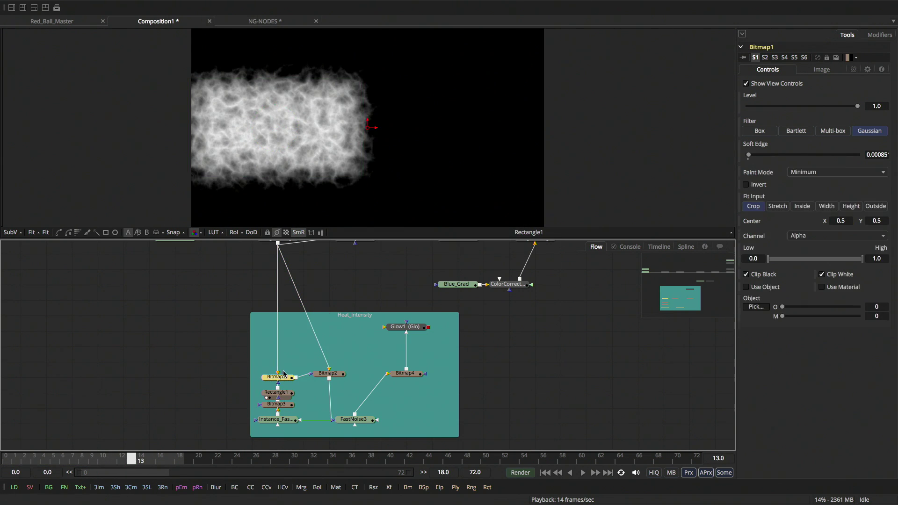
{"action": "key", "text": "1"}
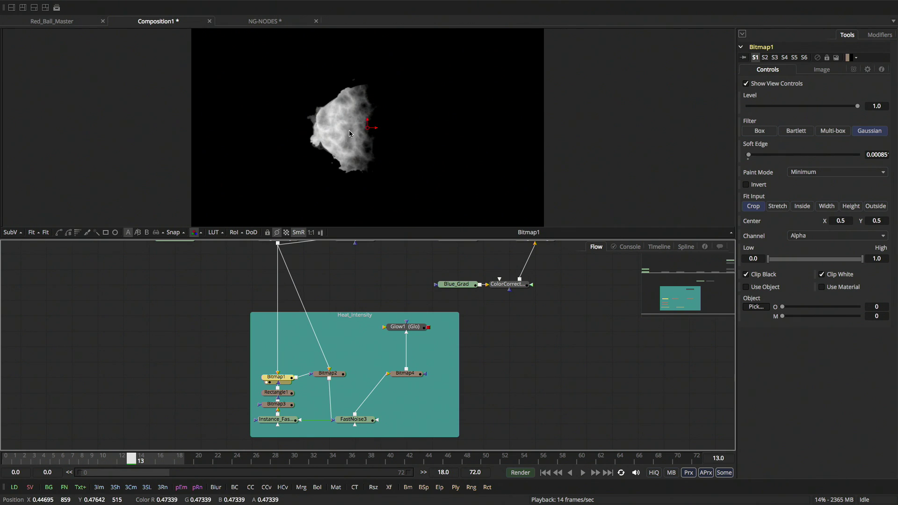
{"action": "left_click", "coordinate": [322, 376]}
{"action": "key", "text": "1"}
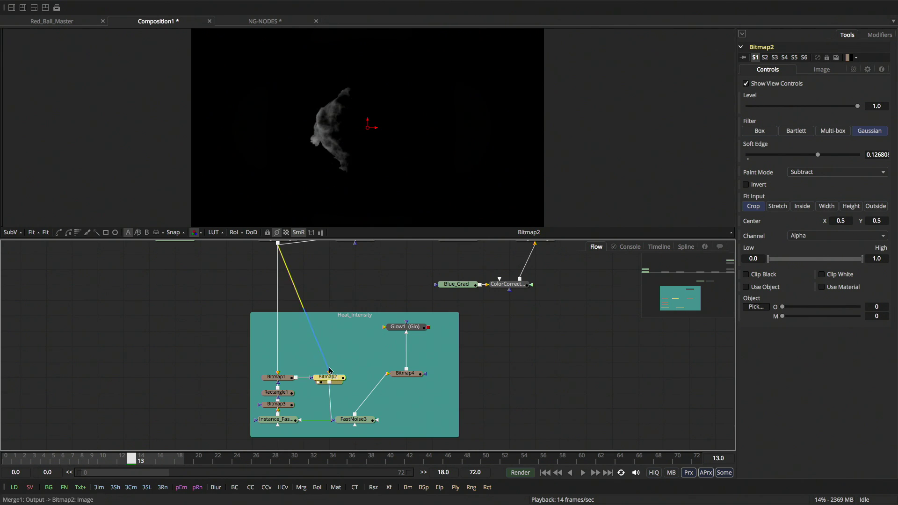
View Intensity_Control, scrub to frame 23 and connect Bitmap2's output to Intensity_Control's mask input
{"action": "left_click_drag", "start_coordinate": [353, 318], "coordinate": [335, 370]}
{"action": "scroll", "coordinate": [327, 416], "scroll_direction": "down", "scroll_amount": 1}
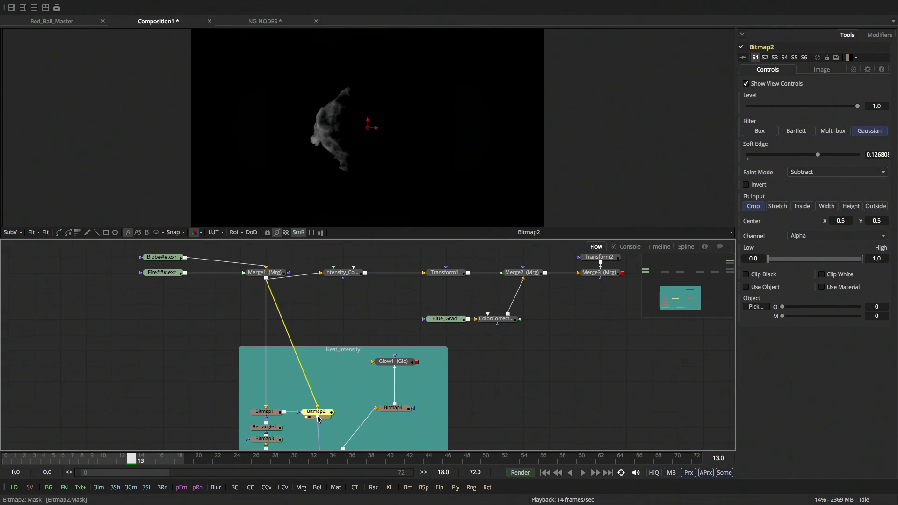
{"action": "left_click", "coordinate": [329, 277]}
{"action": "left_click", "coordinate": [171, 460]}
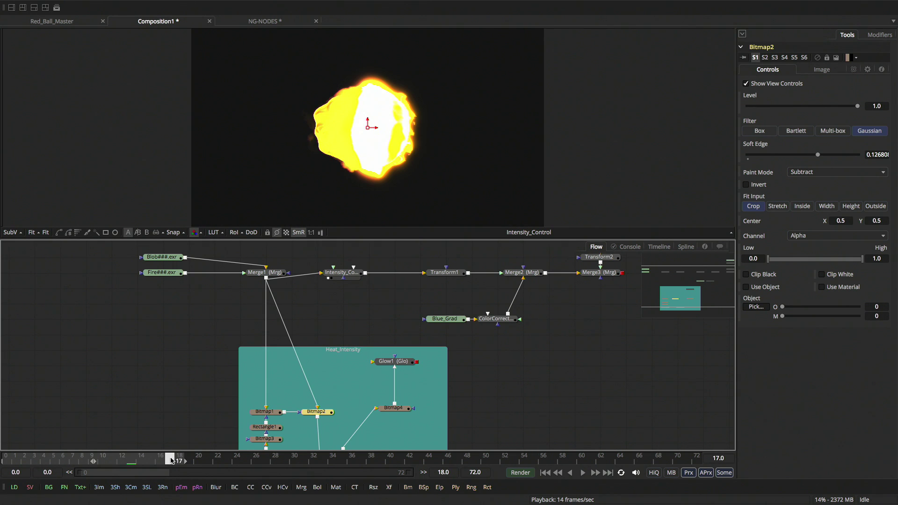
{"action": "left_click_drag", "start_coordinate": [172, 463], "coordinate": [229, 461]}
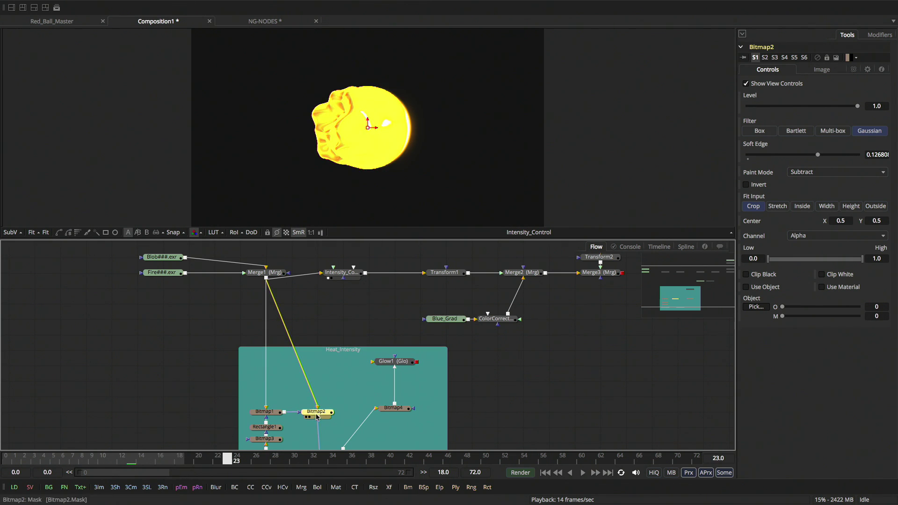
{"action": "left_click_drag", "start_coordinate": [317, 418], "coordinate": [343, 280]}
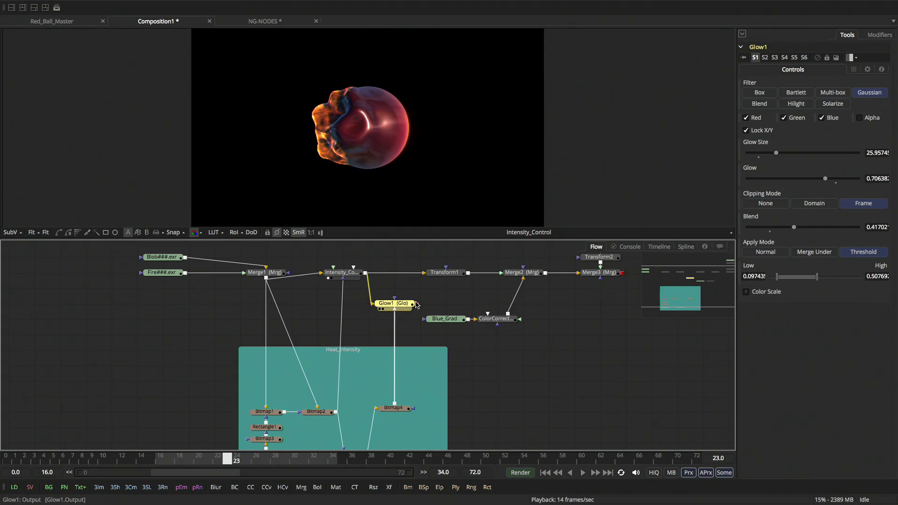
View Glow1 and place it in the chain between Intensity_Control and Transform1
{"action": "left_click_drag", "start_coordinate": [401, 306], "coordinate": [398, 153]}
{"action": "left_click_drag", "start_coordinate": [642, 346], "coordinate": [592, 349]}
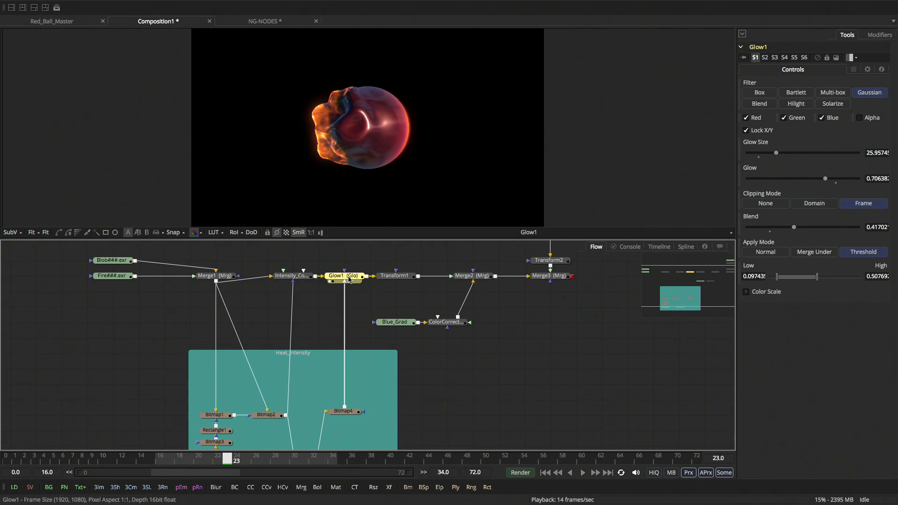
Set Intensity_Control's master RGB gain to about 2.31 and play back the composite from Merge3
{"action": "left_click", "coordinate": [300, 275]}
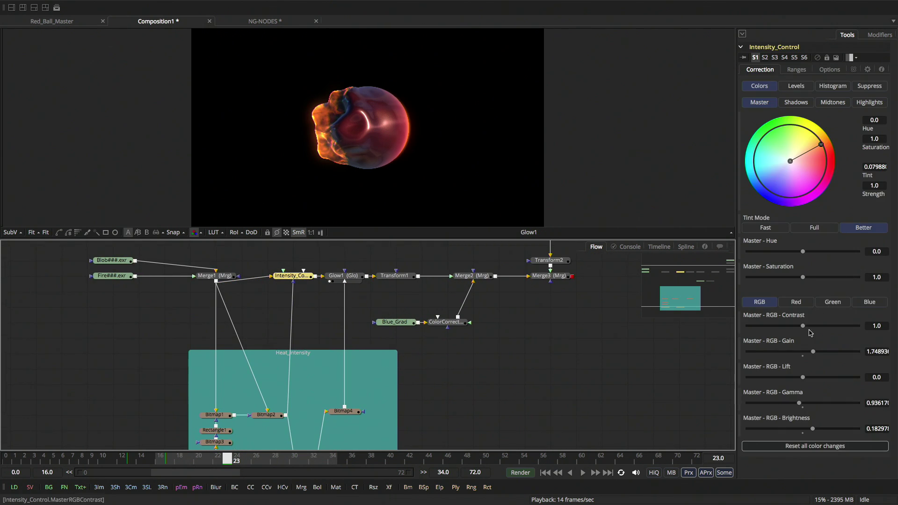
{"action": "left_click_drag", "start_coordinate": [814, 352], "coordinate": [819, 354]}
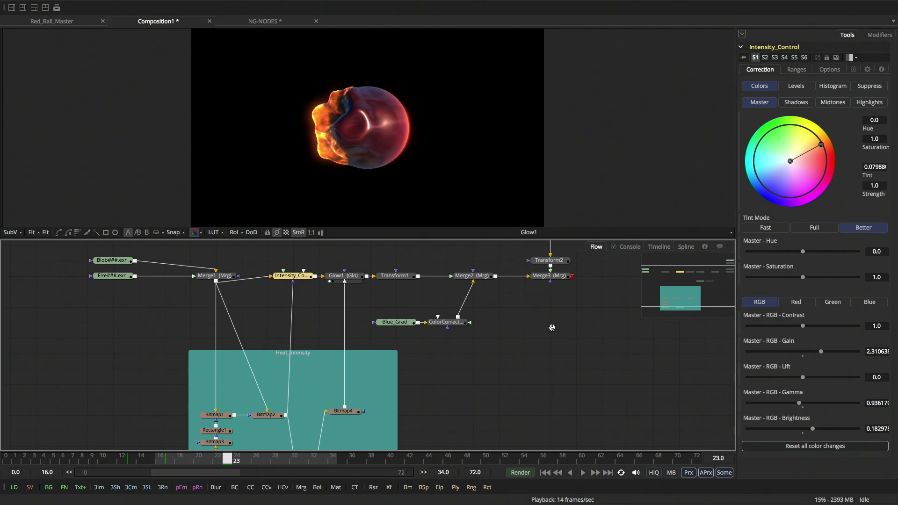
{"action": "left_click_drag", "start_coordinate": [552, 331], "coordinate": [484, 373]}
{"action": "key", "text": "1"}
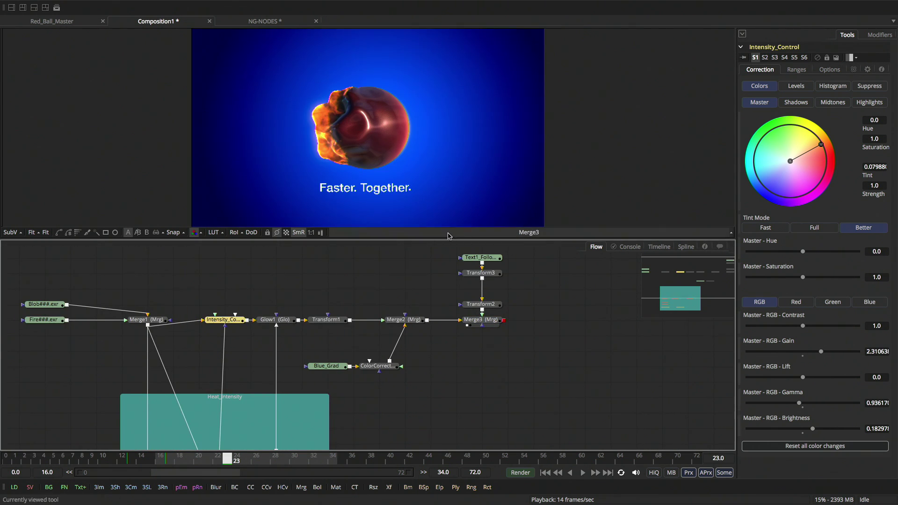
{"action": "key", "text": "space"}
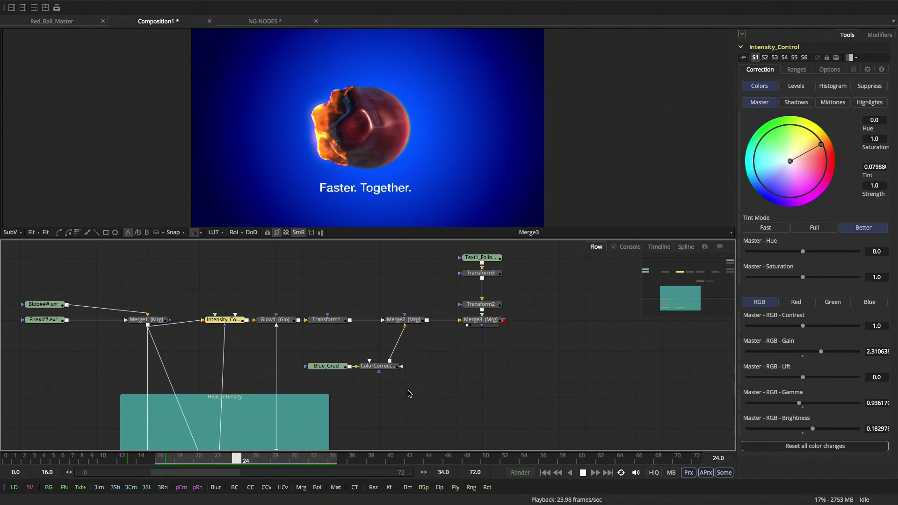
{"action": "key", "text": "space"}
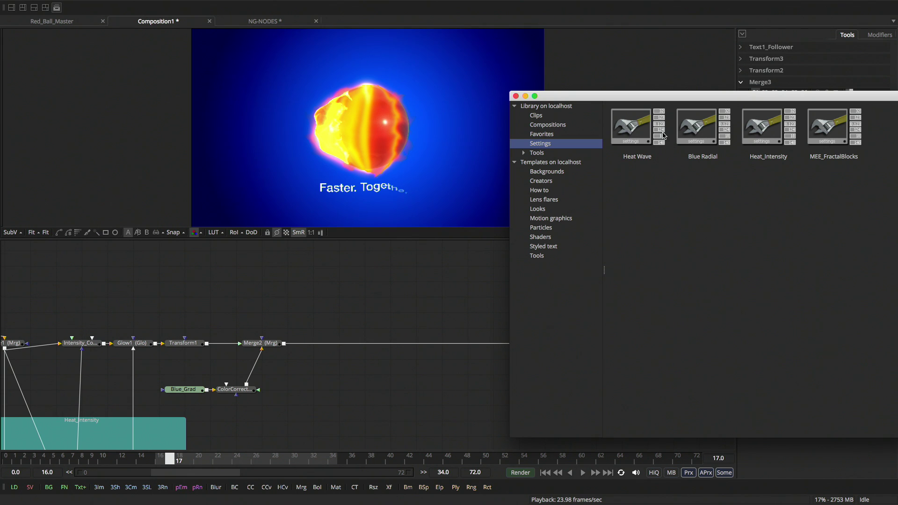
Add the Heat Wave setting from the library, connect its group between Merge2 and Merge3, and play back the result
{"action": "left_click", "coordinate": [767, 123]}
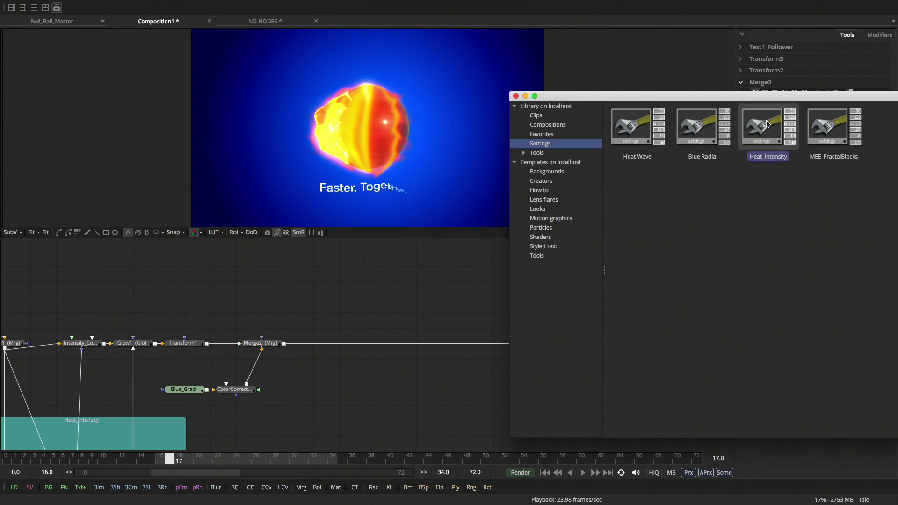
{"action": "left_click_drag", "start_coordinate": [623, 129], "coordinate": [361, 394]}
{"action": "left_click", "coordinate": [372, 258]}
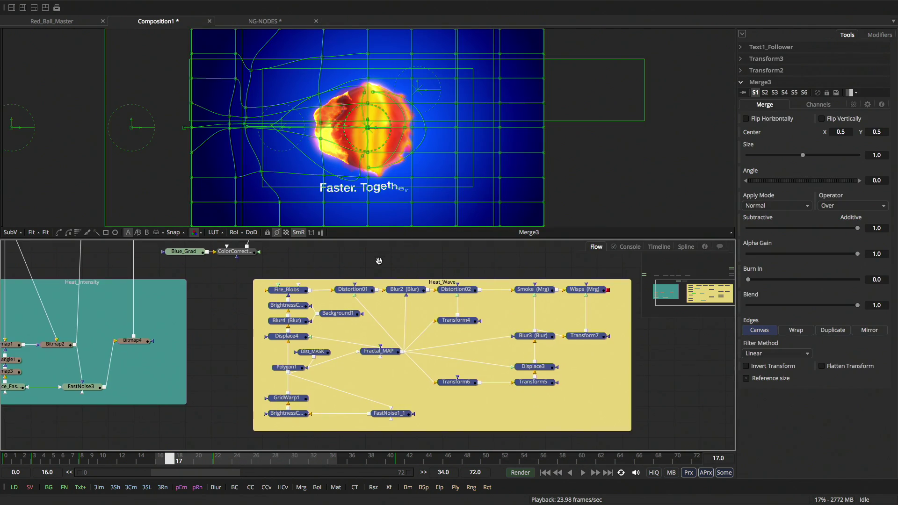
{"action": "left_click_drag", "start_coordinate": [373, 259], "coordinate": [335, 294]}
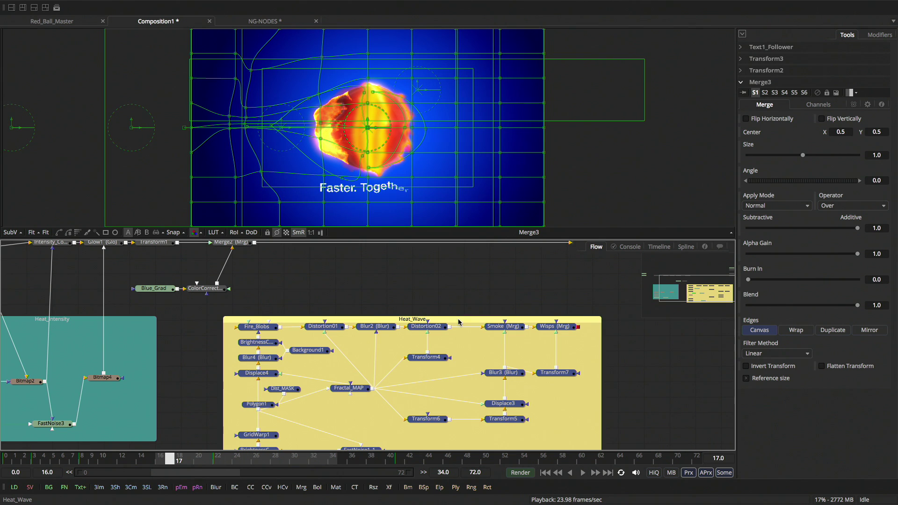
{"action": "left_click_drag", "start_coordinate": [460, 317], "coordinate": [445, 303]}
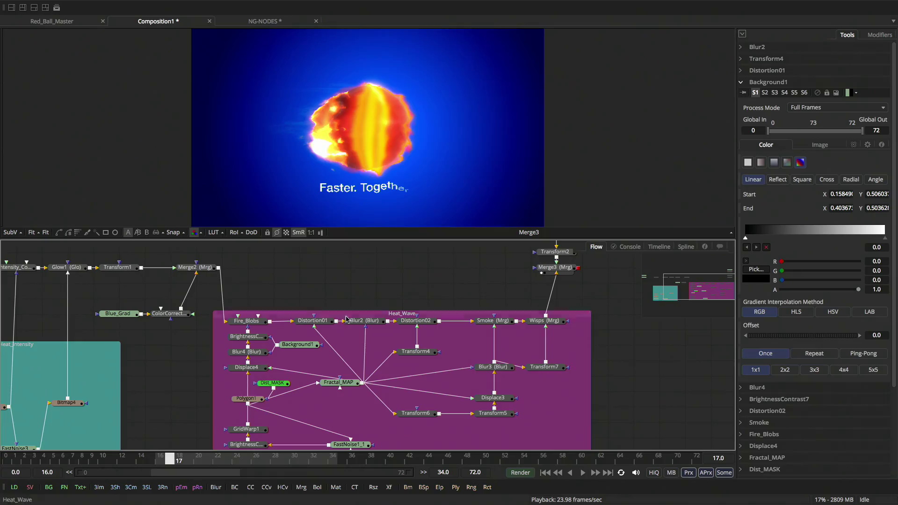
{"action": "key", "text": "space"}
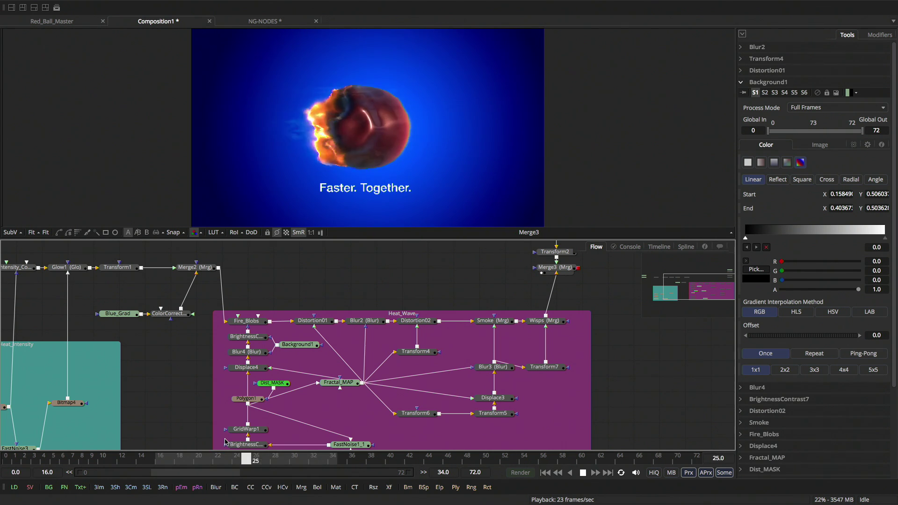
{"action": "key", "text": "space"}
Examine the Heat_Wave group's Fractal_MAP, Dist_MASK shape, Transform6, Blur3, Distortion02 and Smoke stages in the viewer
{"action": "scroll", "coordinate": [397, 259], "scroll_direction": "down", "scroll_amount": 3}
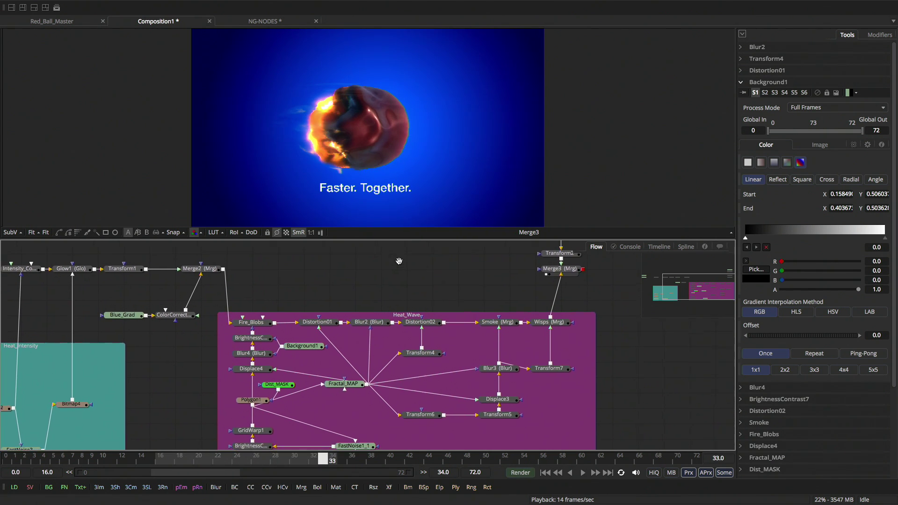
{"action": "scroll", "coordinate": [397, 259], "scroll_direction": "left", "scroll_amount": 1}
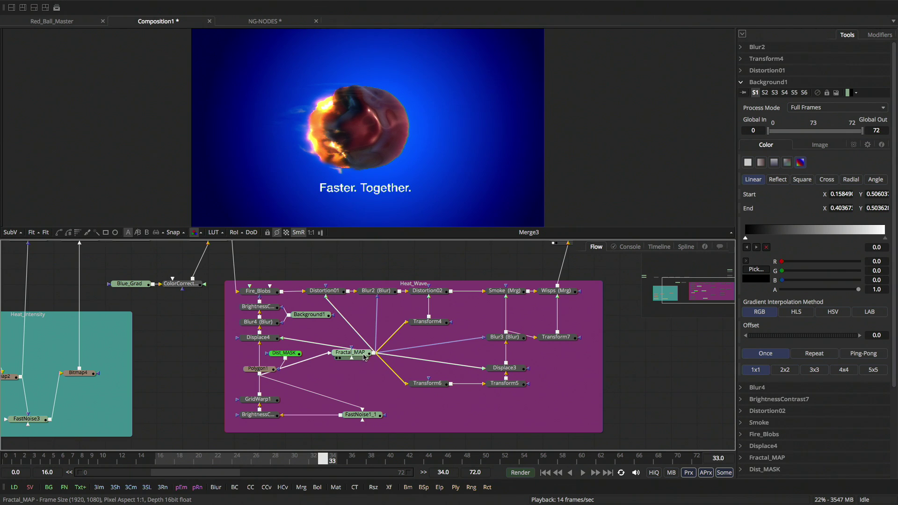
{"action": "left_click_drag", "start_coordinate": [416, 154], "coordinate": [414, 152]}
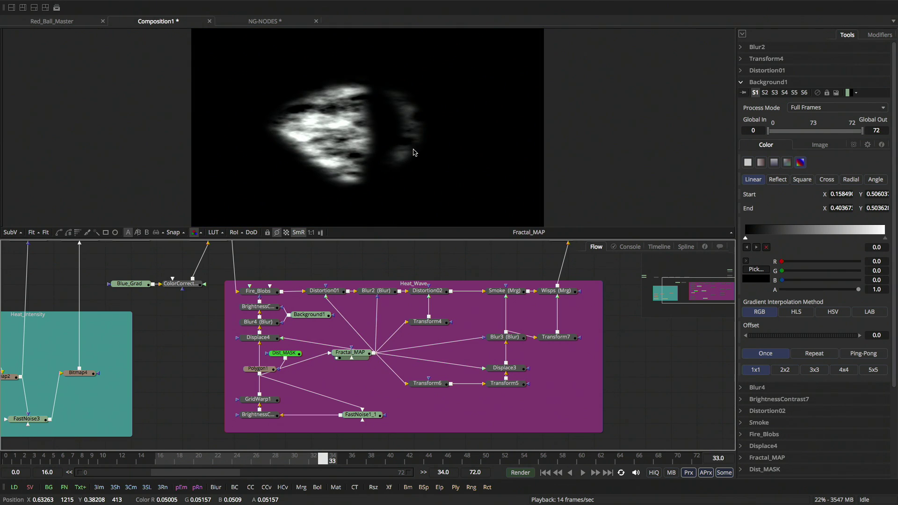
{"action": "left_click_drag", "start_coordinate": [292, 356], "coordinate": [293, 355]}
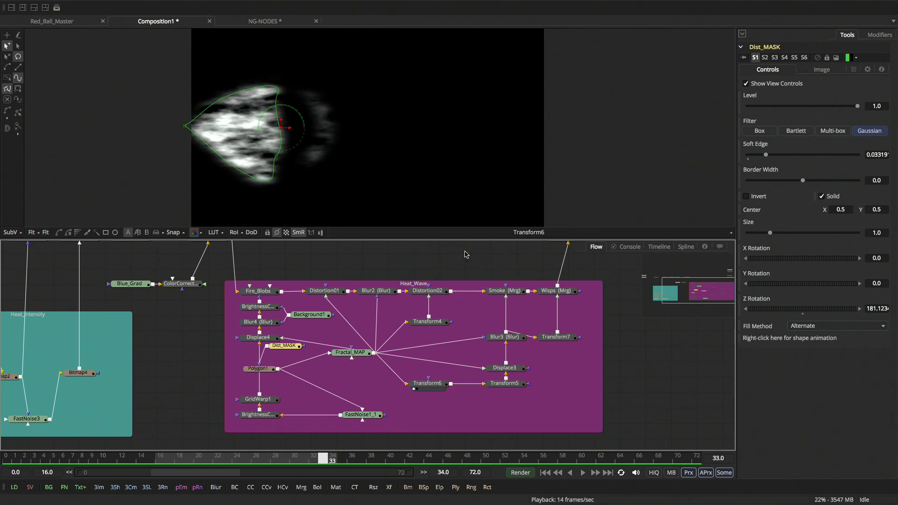
{"action": "left_click_drag", "start_coordinate": [505, 340], "coordinate": [374, 90]}
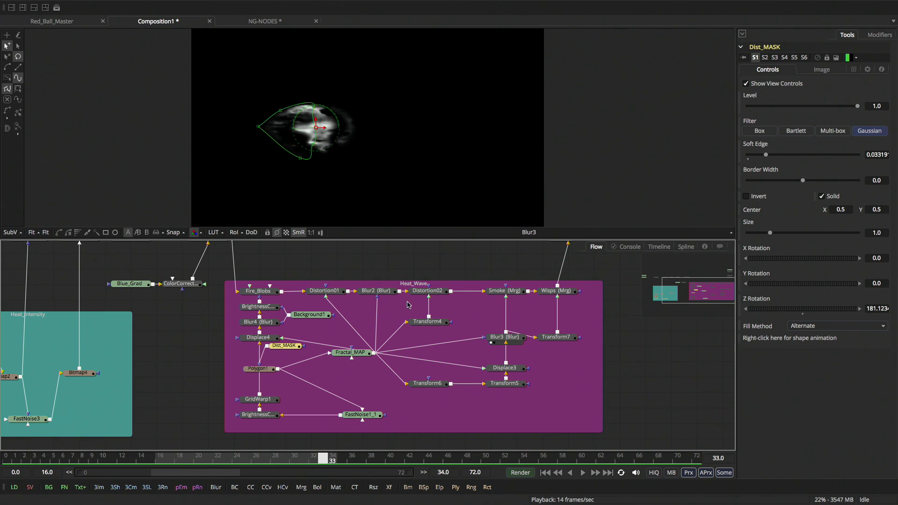
{"action": "left_click_drag", "start_coordinate": [427, 291], "coordinate": [407, 175]}
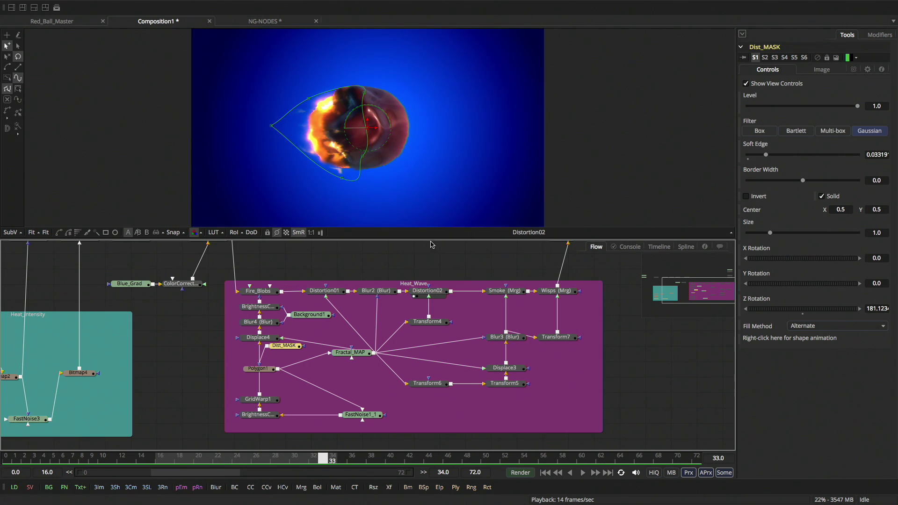
{"action": "left_click_drag", "start_coordinate": [505, 290], "coordinate": [436, 159]}
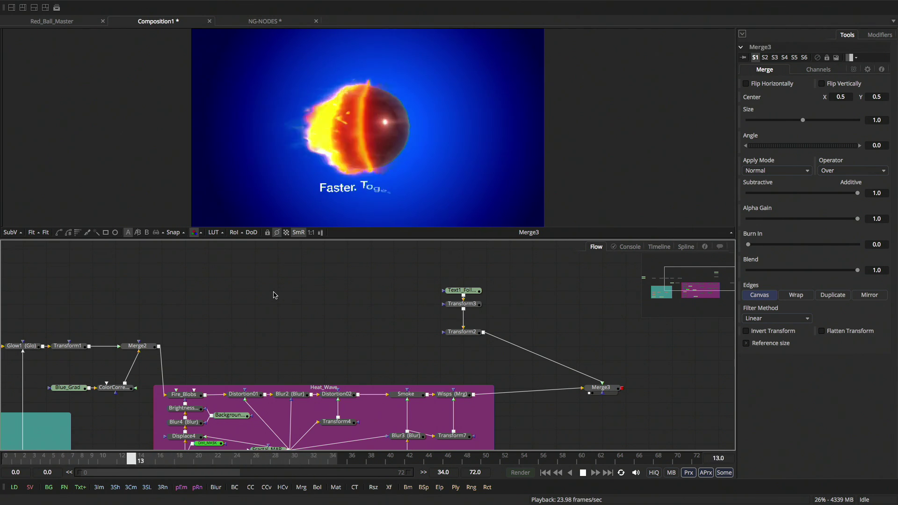
Connect Dist_MASK's Center to Path1's Position and its Size to Transform1's Size
{"action": "left_click_drag", "start_coordinate": [279, 309], "coordinate": [310, 267]}
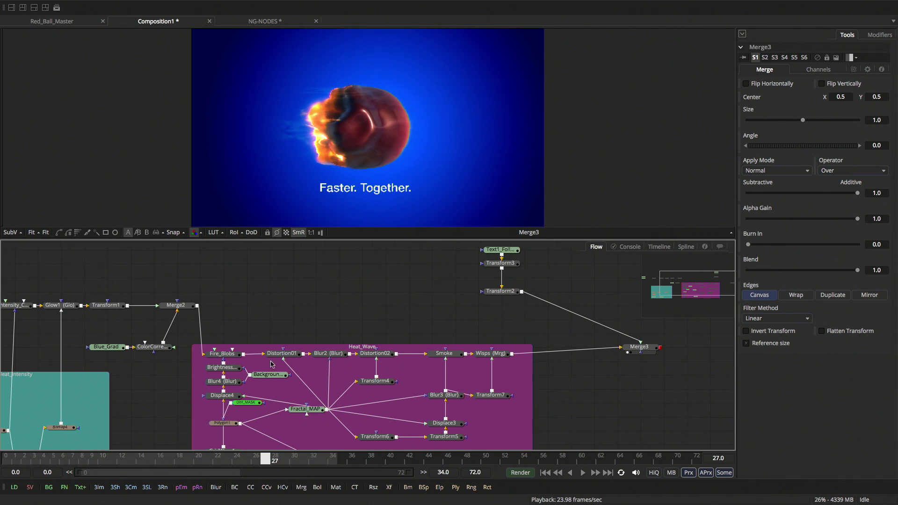
{"action": "left_click", "coordinate": [246, 403]}
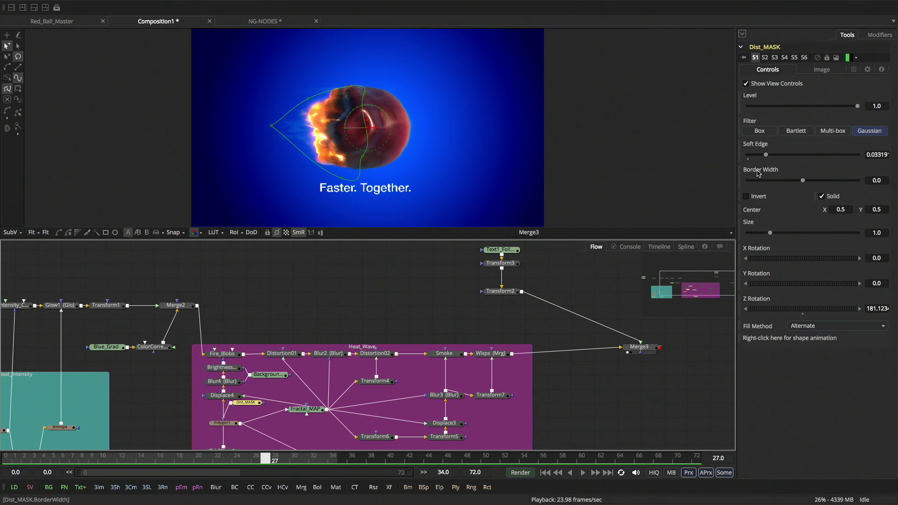
{"action": "right_click", "coordinate": [755, 210]}
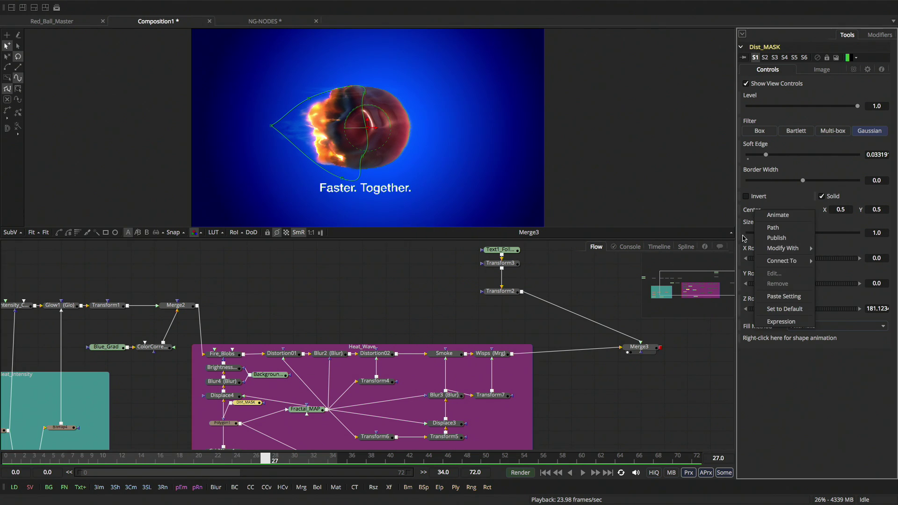
{"action": "mouse_move", "coordinate": [781, 260]}
{"action": "mouse_move", "coordinate": [700, 284]}
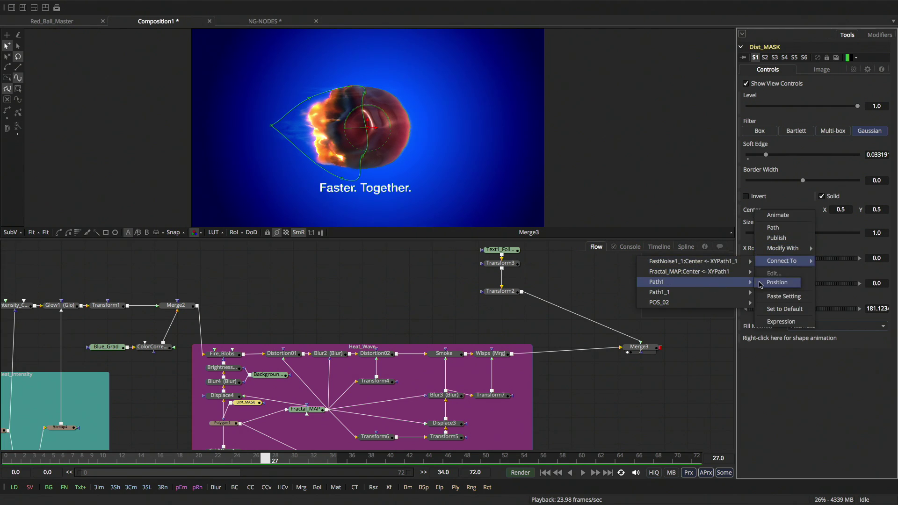
{"action": "left_click", "coordinate": [760, 283]}
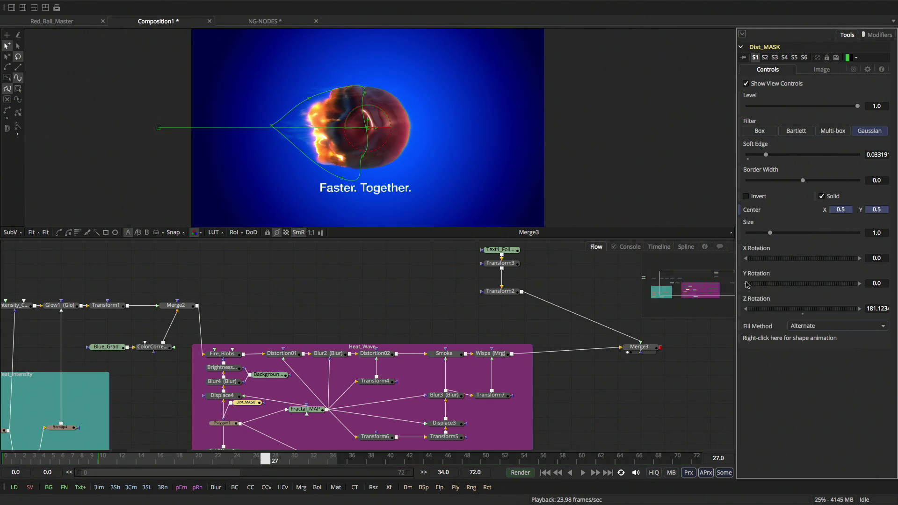
{"action": "right_click", "coordinate": [749, 221]}
{"action": "mouse_move", "coordinate": [776, 272]}
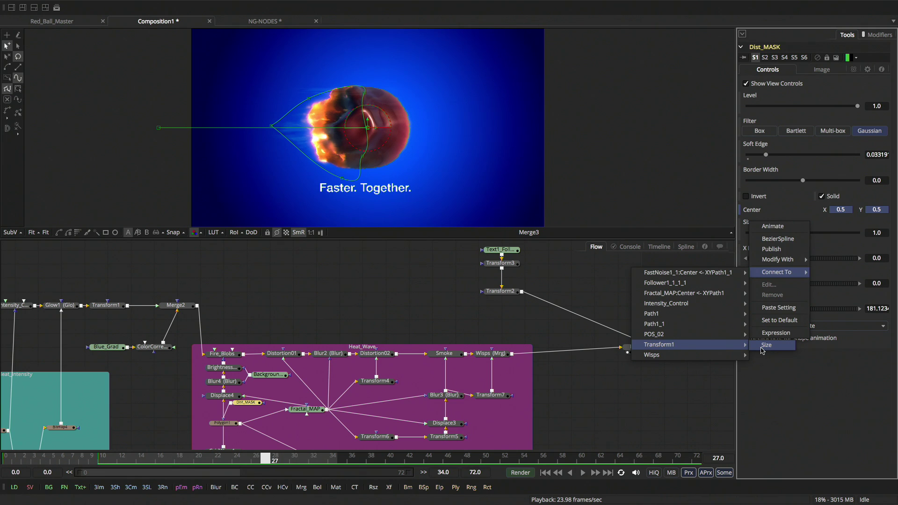
{"action": "left_click", "coordinate": [765, 345]}
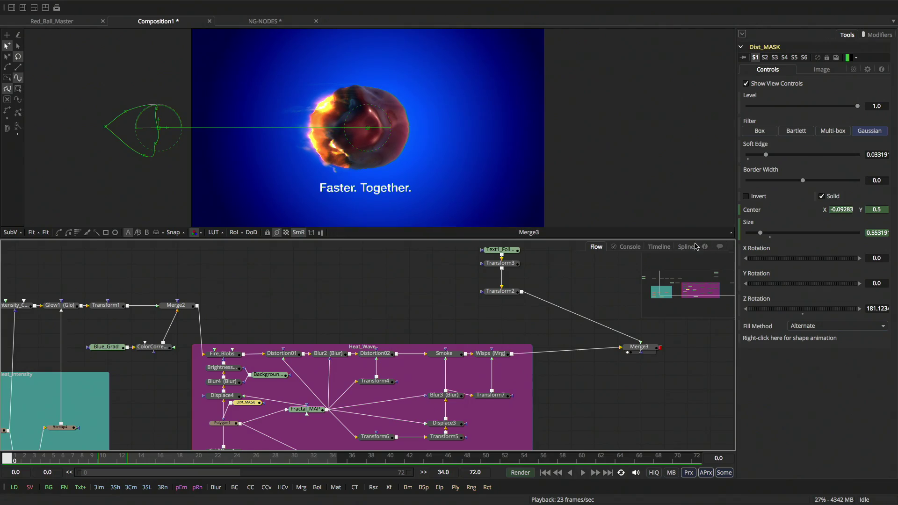
Examine the composite's animation curves in the Spline editor
{"action": "left_click", "coordinate": [687, 247]}
{"action": "left_click_drag", "start_coordinate": [540, 371], "coordinate": [455, 351]}
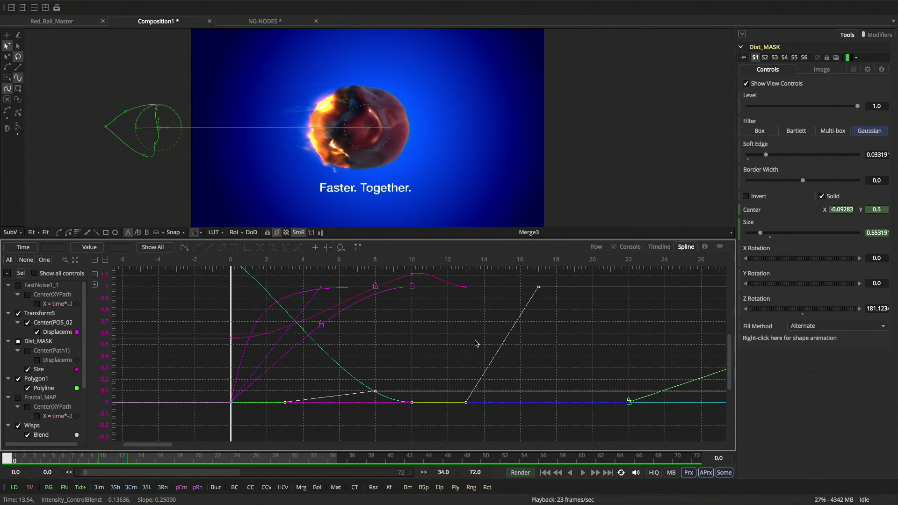